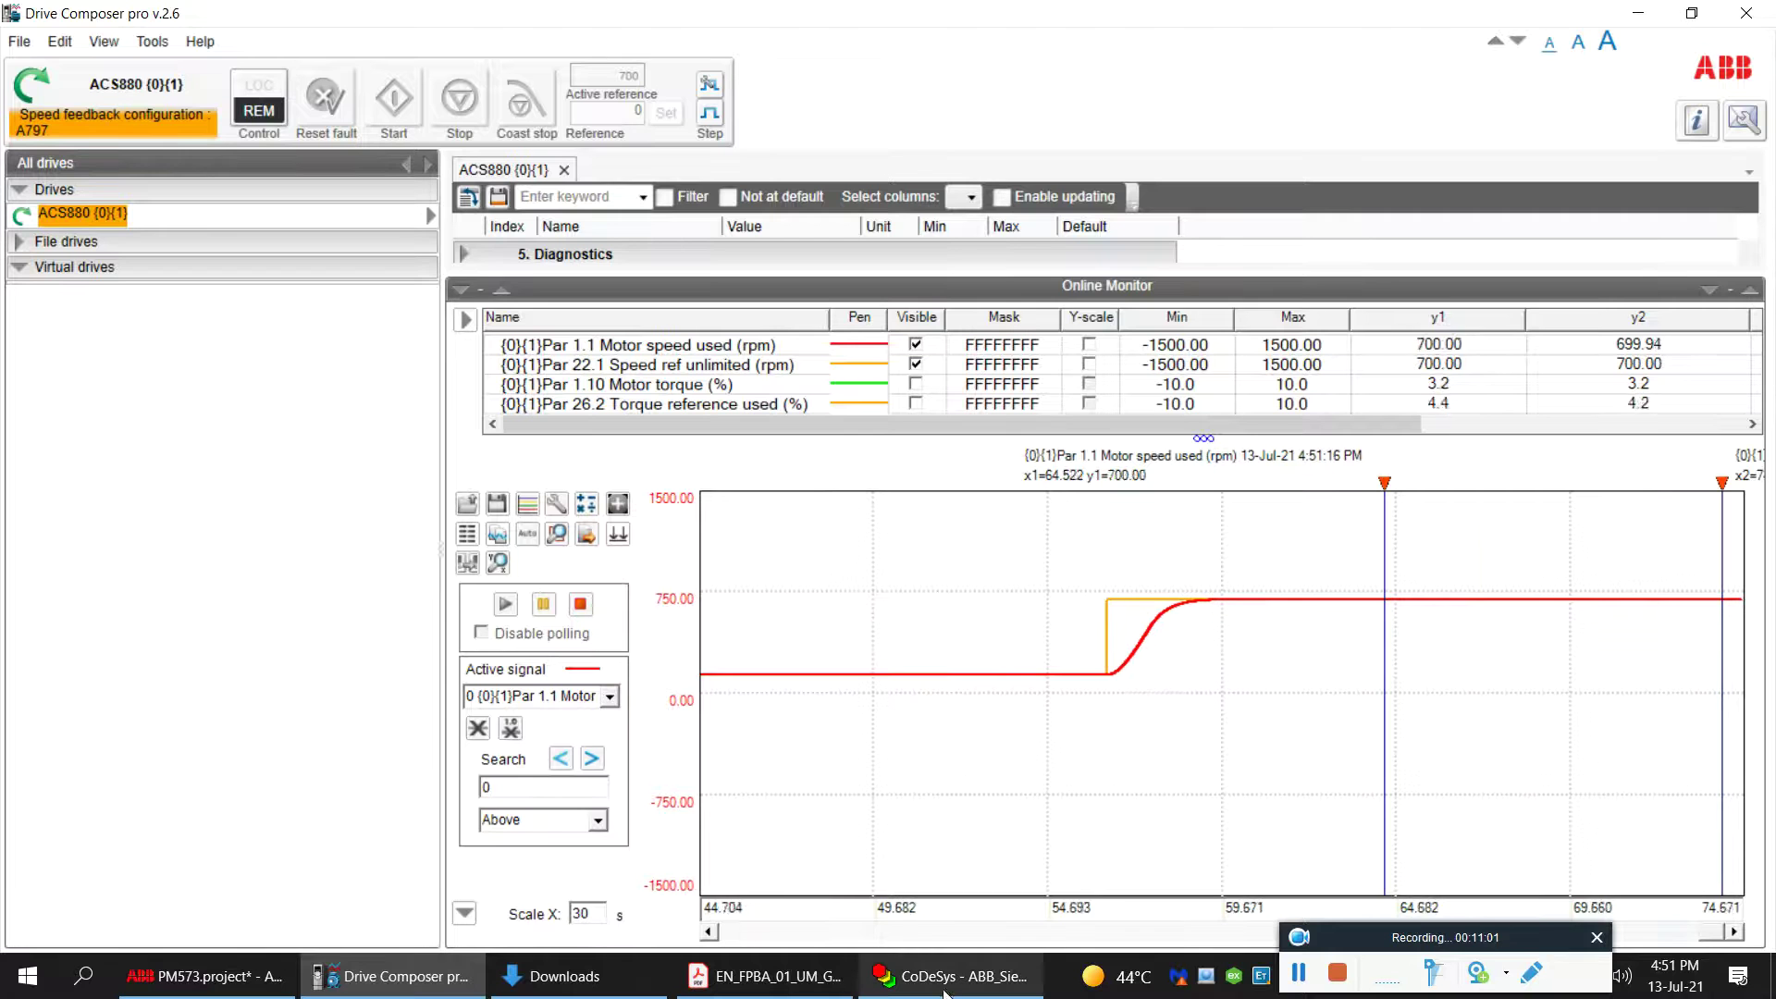
Step: Confirm the motor holds 700 rpm in Drive Composer pro, then bring CoDeSys forward
mouse_move(946, 992)
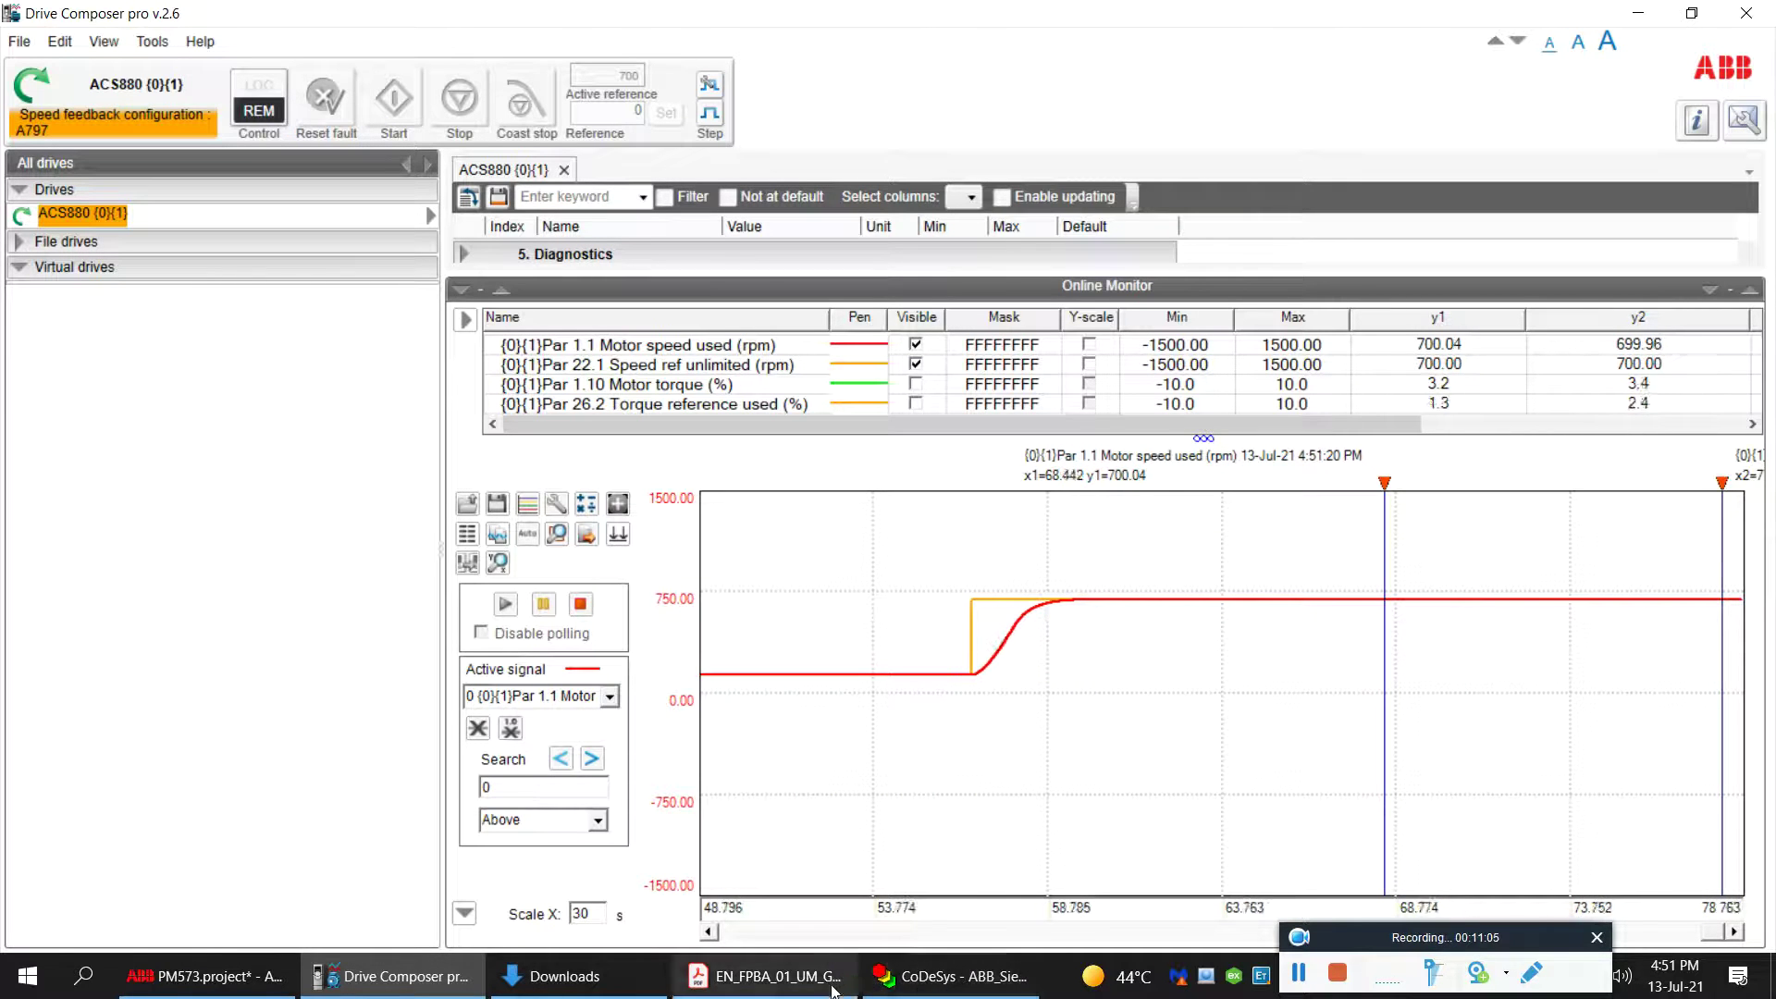
click(891, 979)
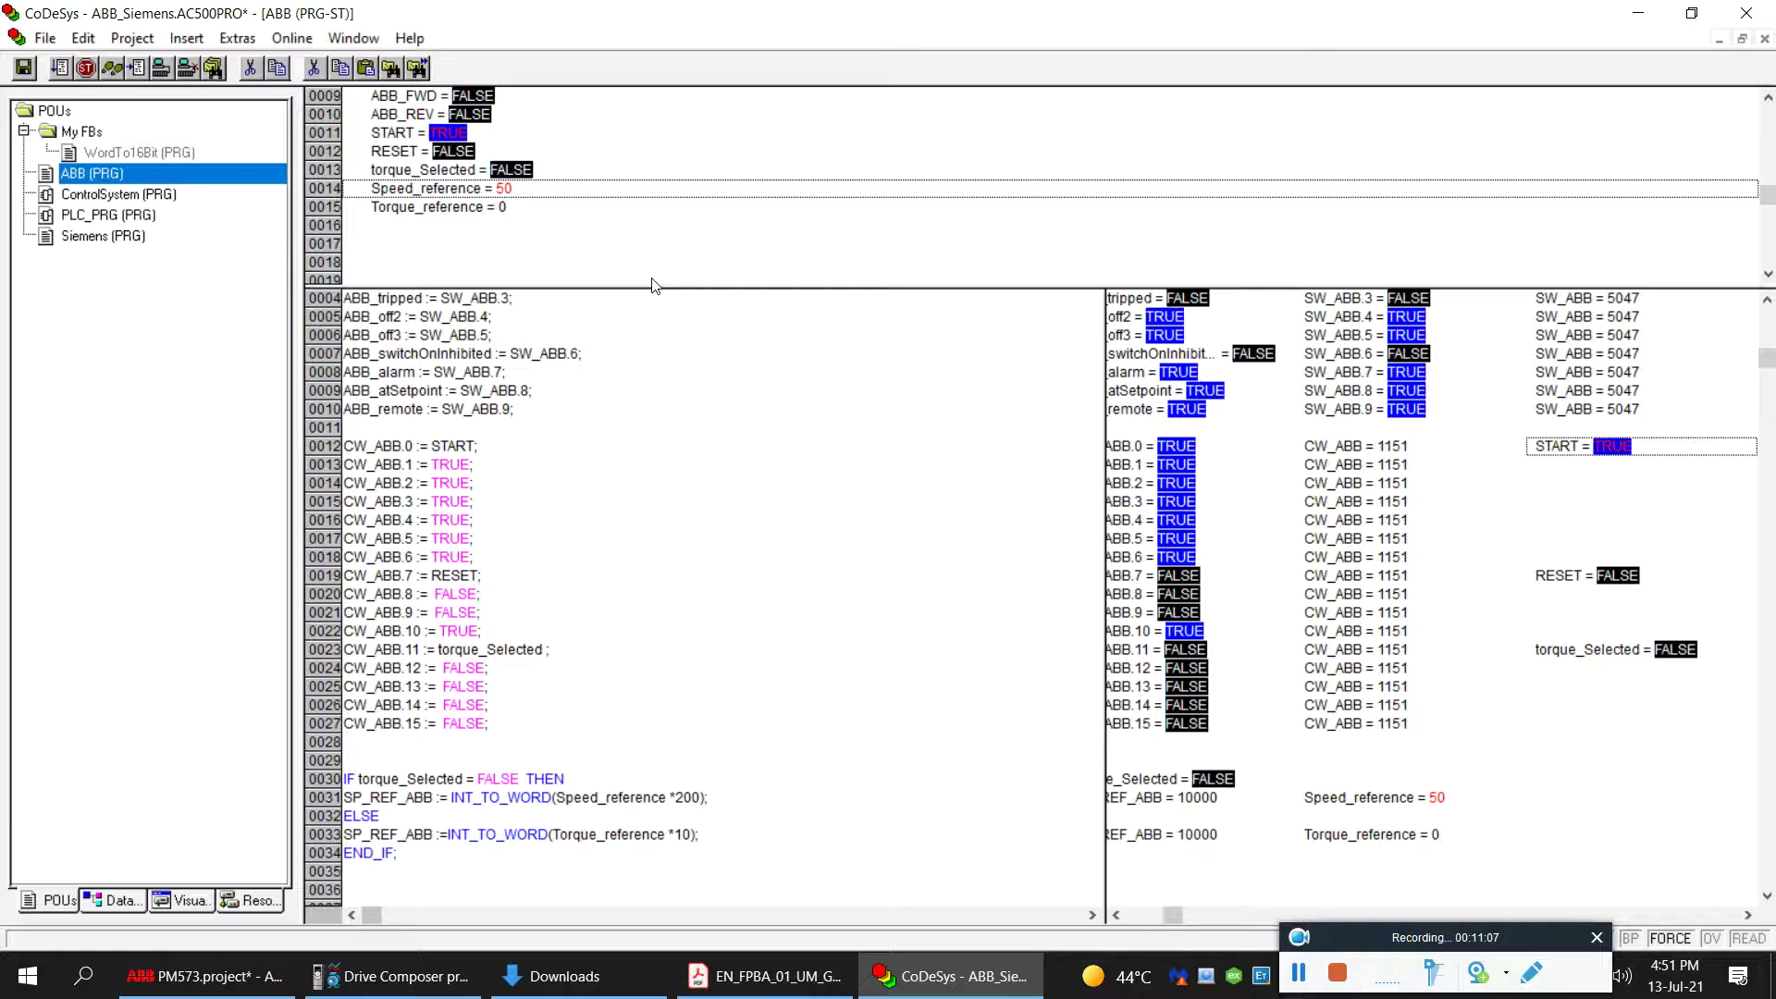
Step: Write Speed_reference 100 online and watch the motor reach about 1400 rpm in Drive Composer
double_click(459, 189)
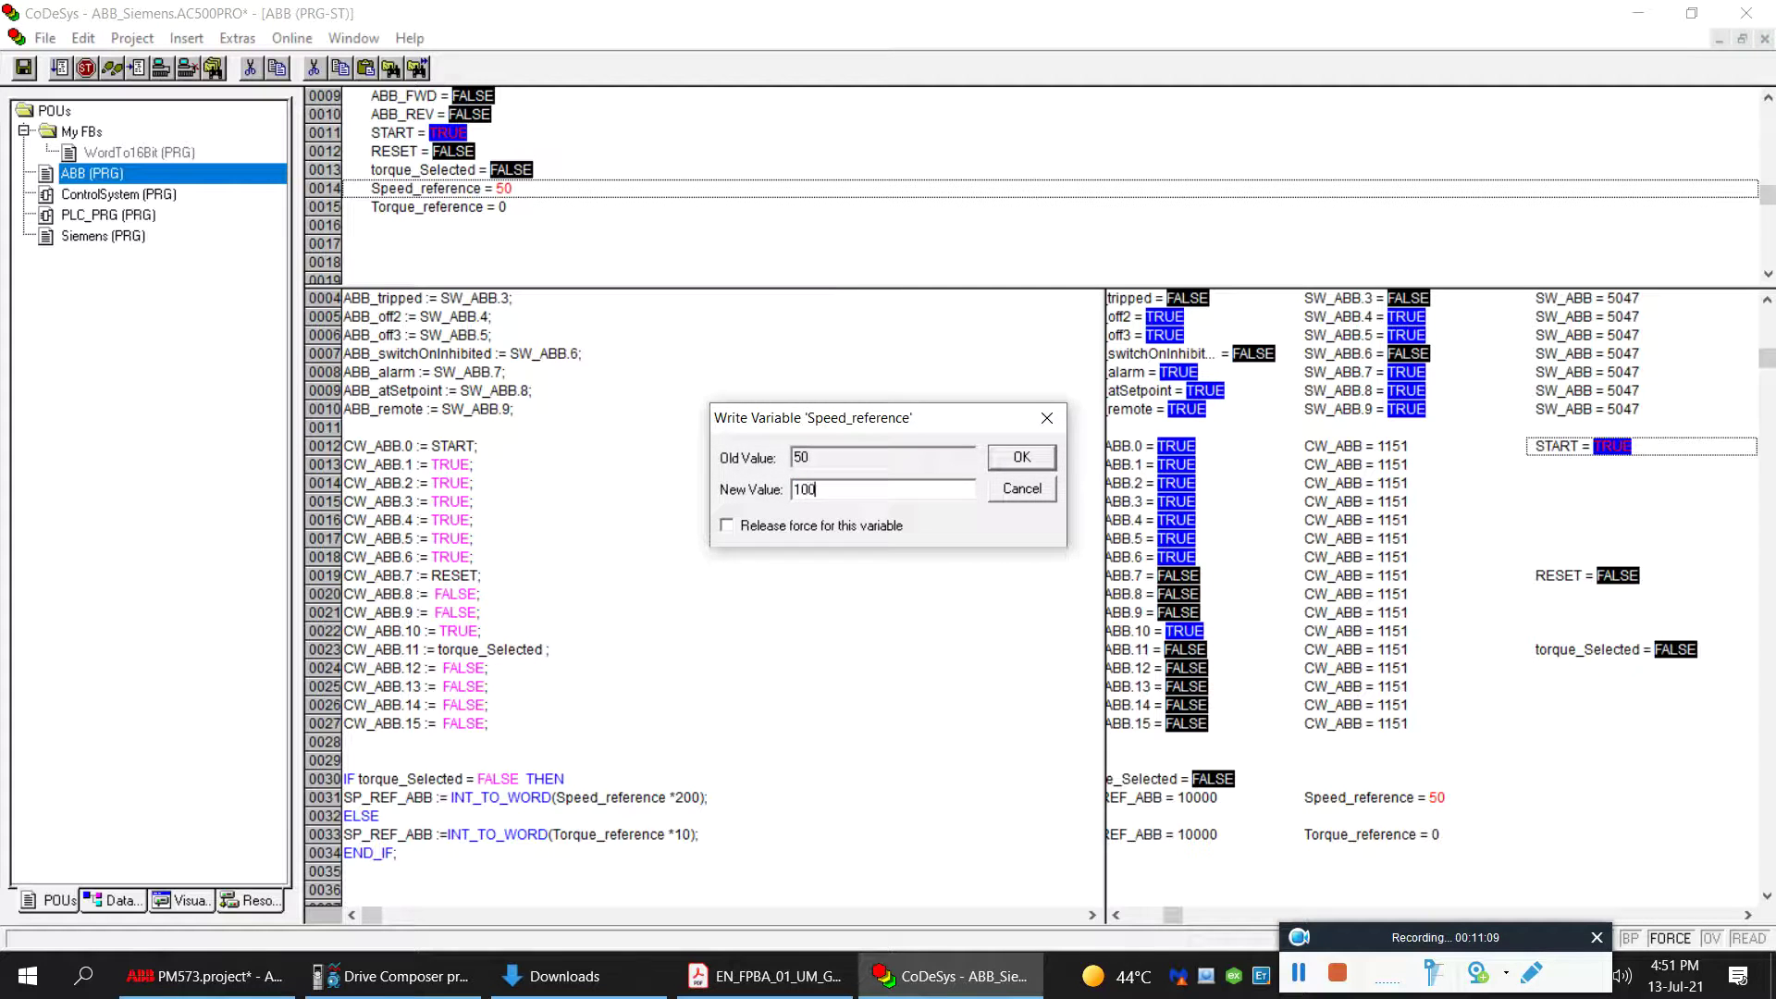
key(Return)
key(ctrl+F7)
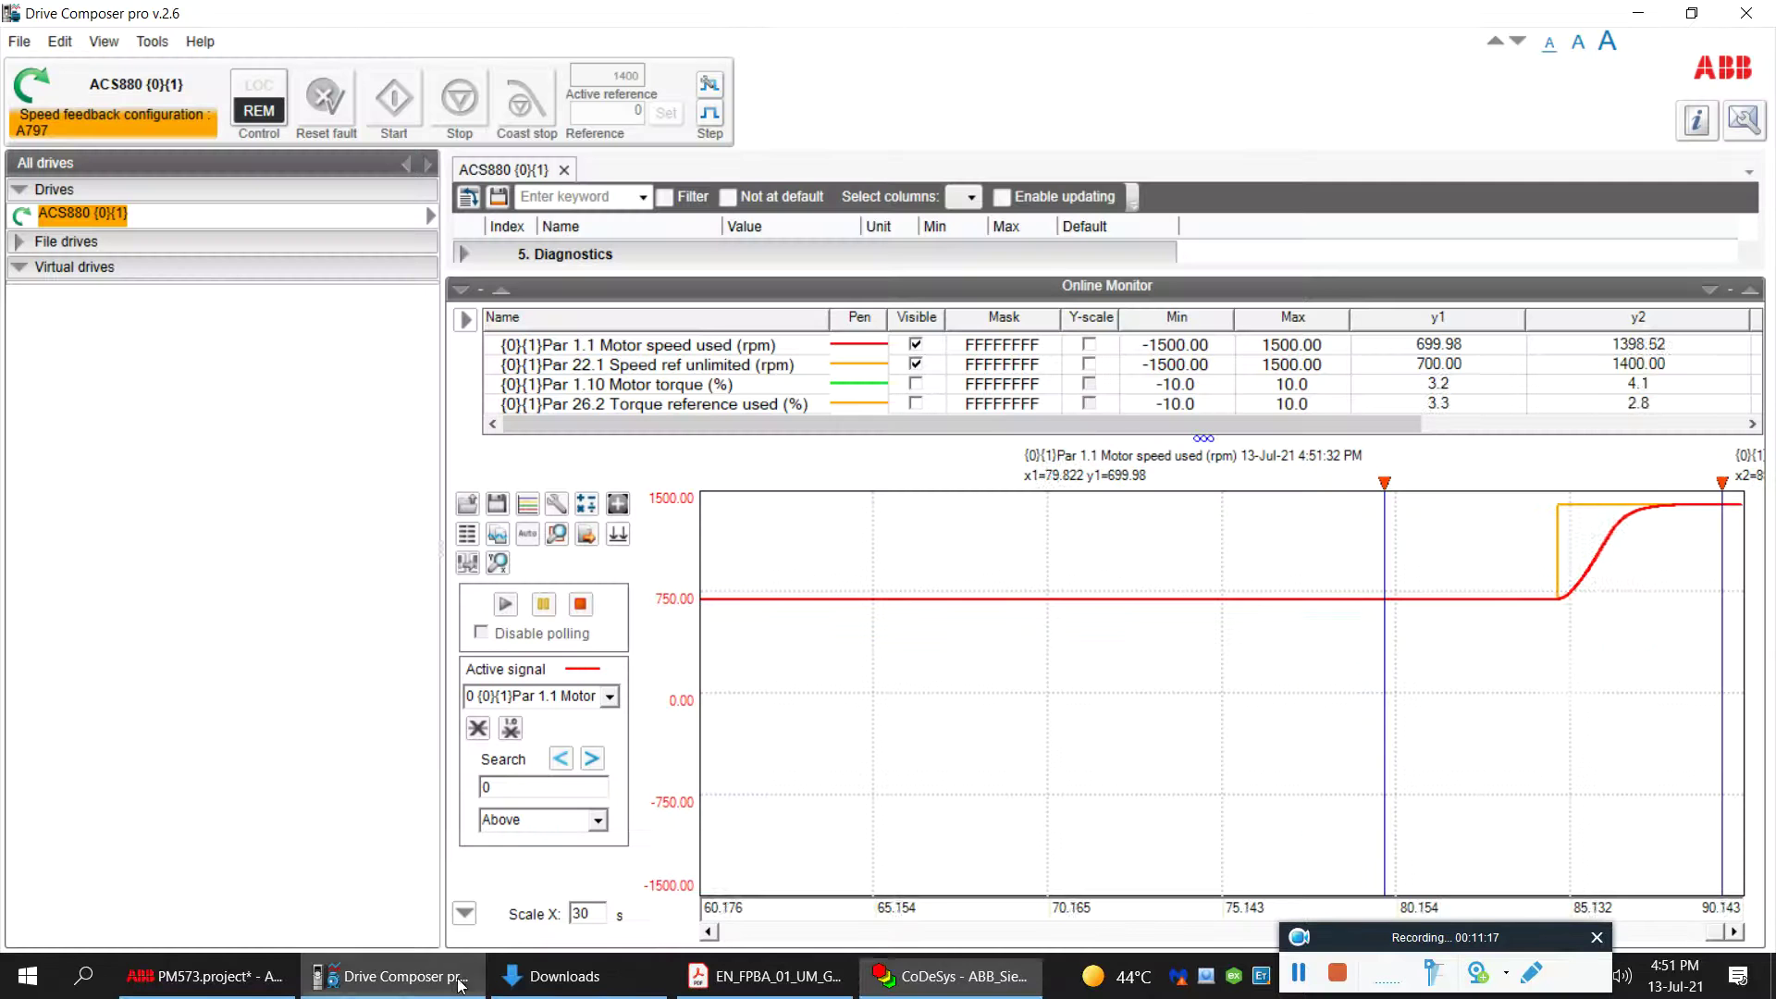
click(398, 976)
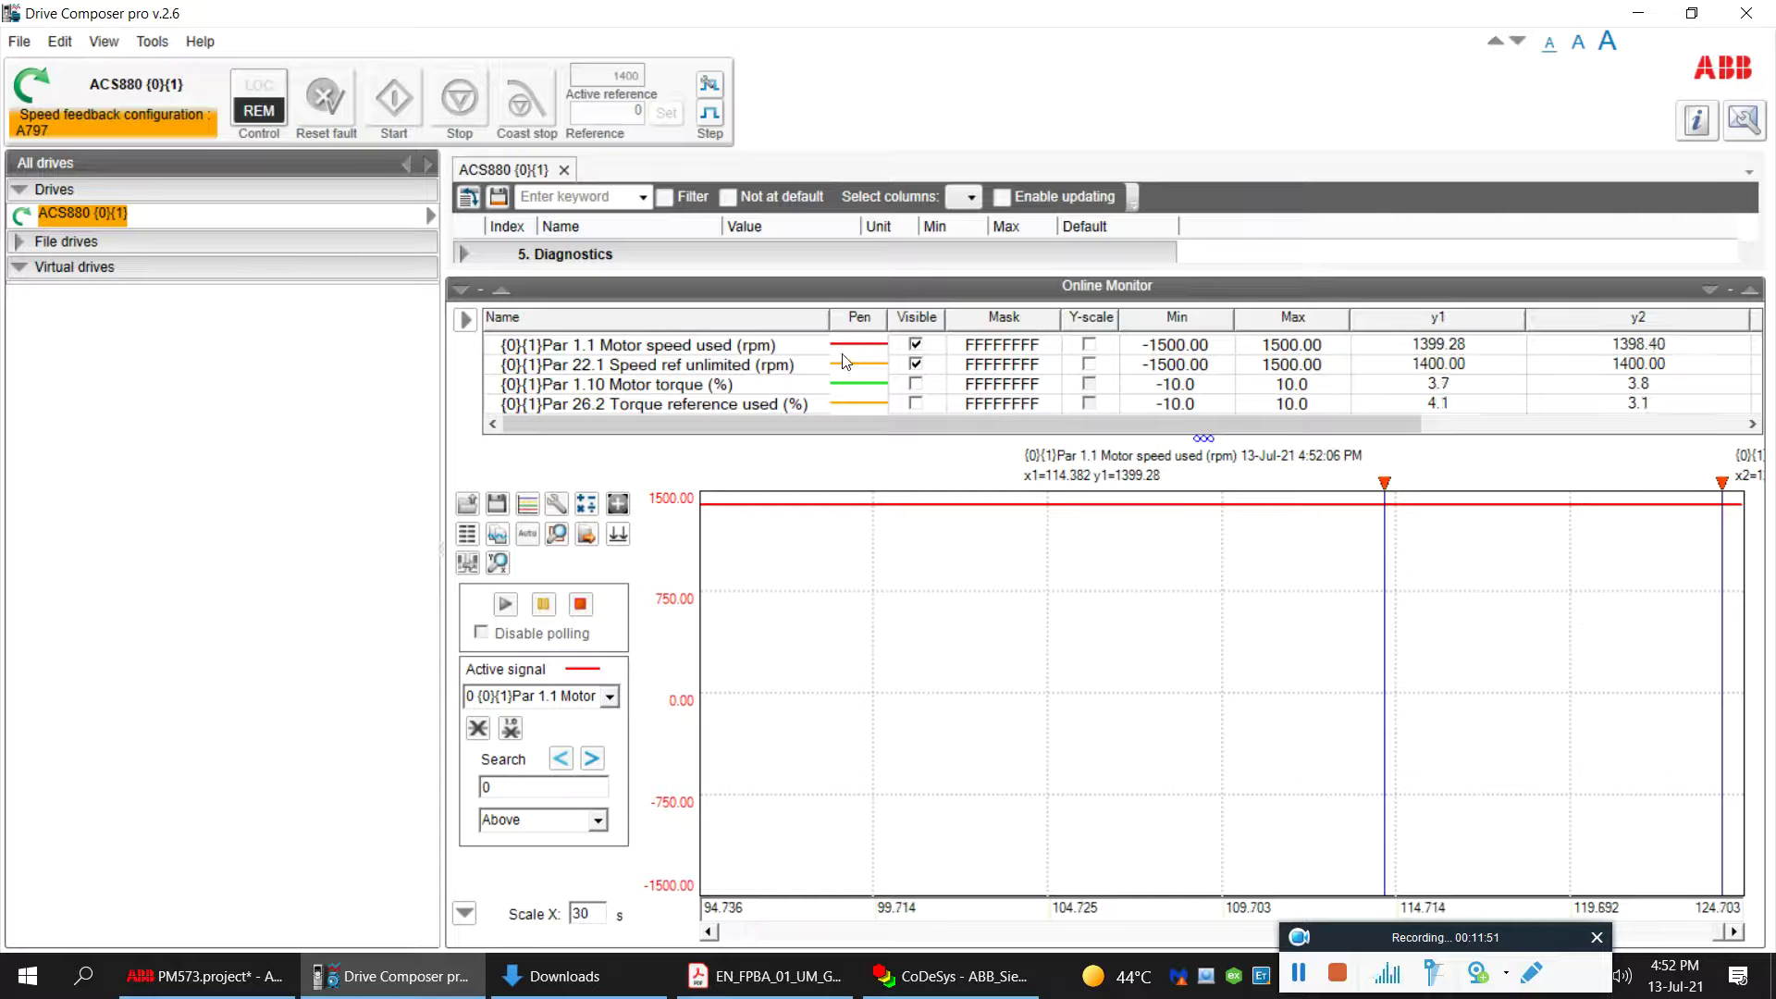
Step: Stop the drive by writing START FALSE, then set torque_Selected TRUE for torque mode
click(950, 976)
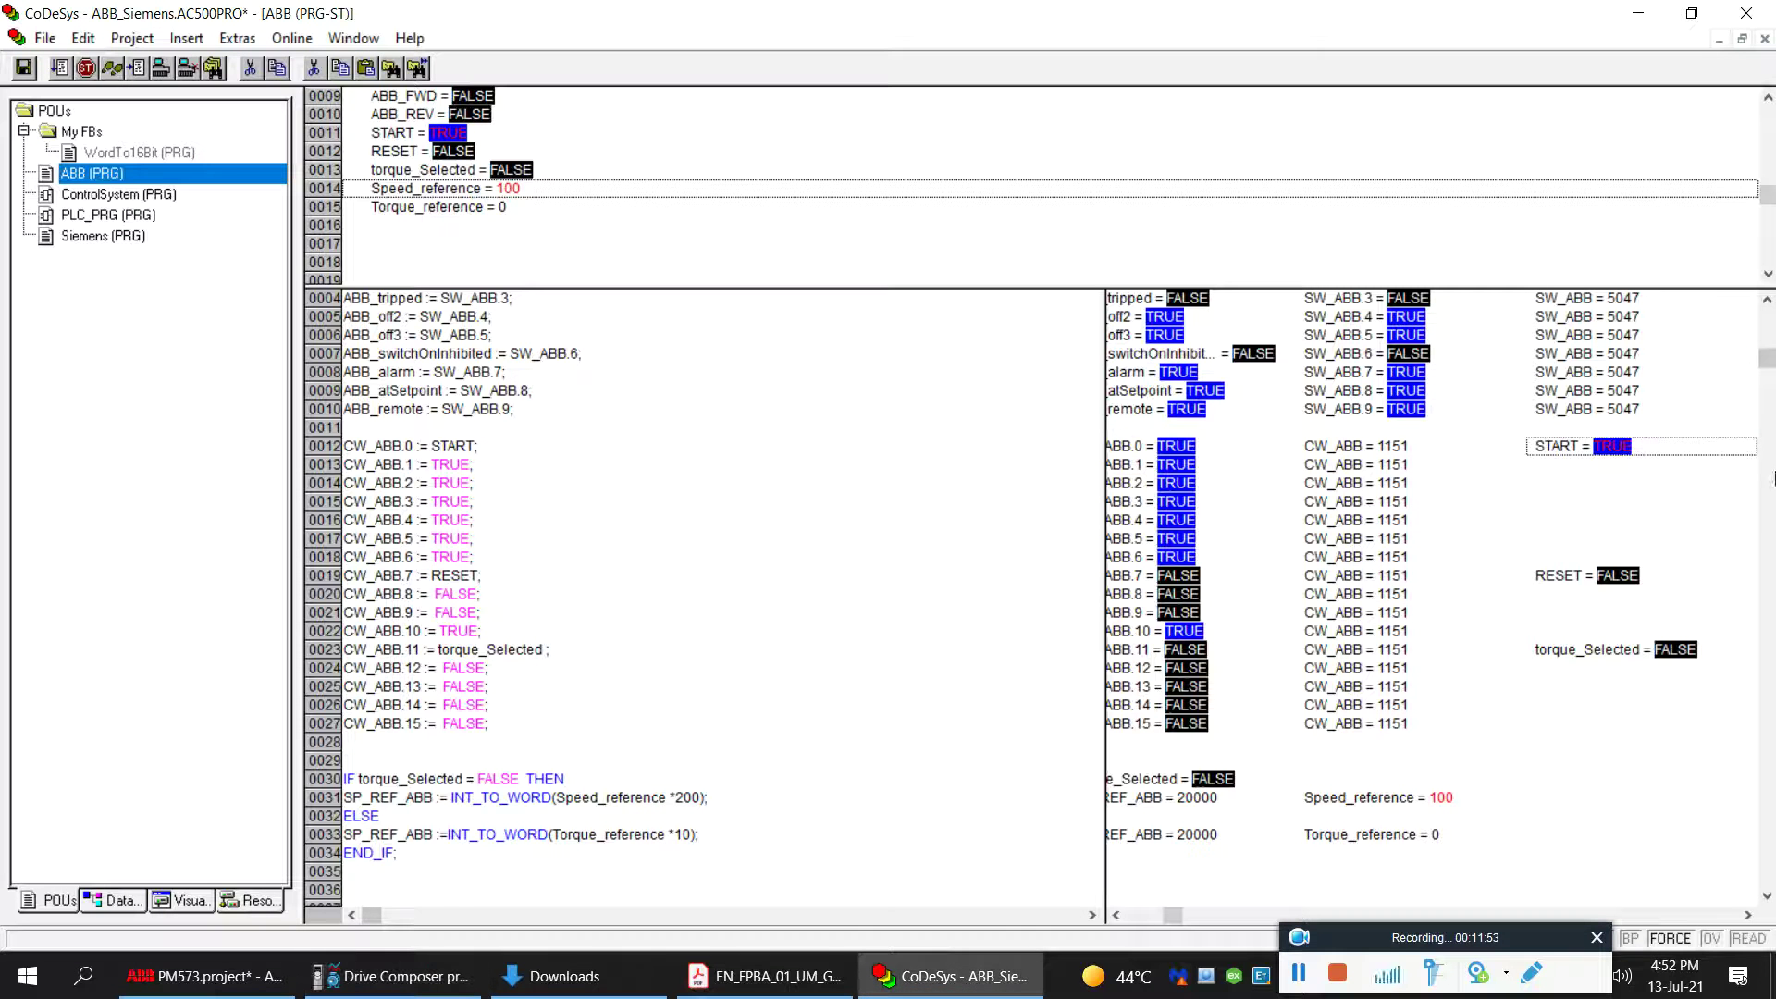
double_click(1610, 446)
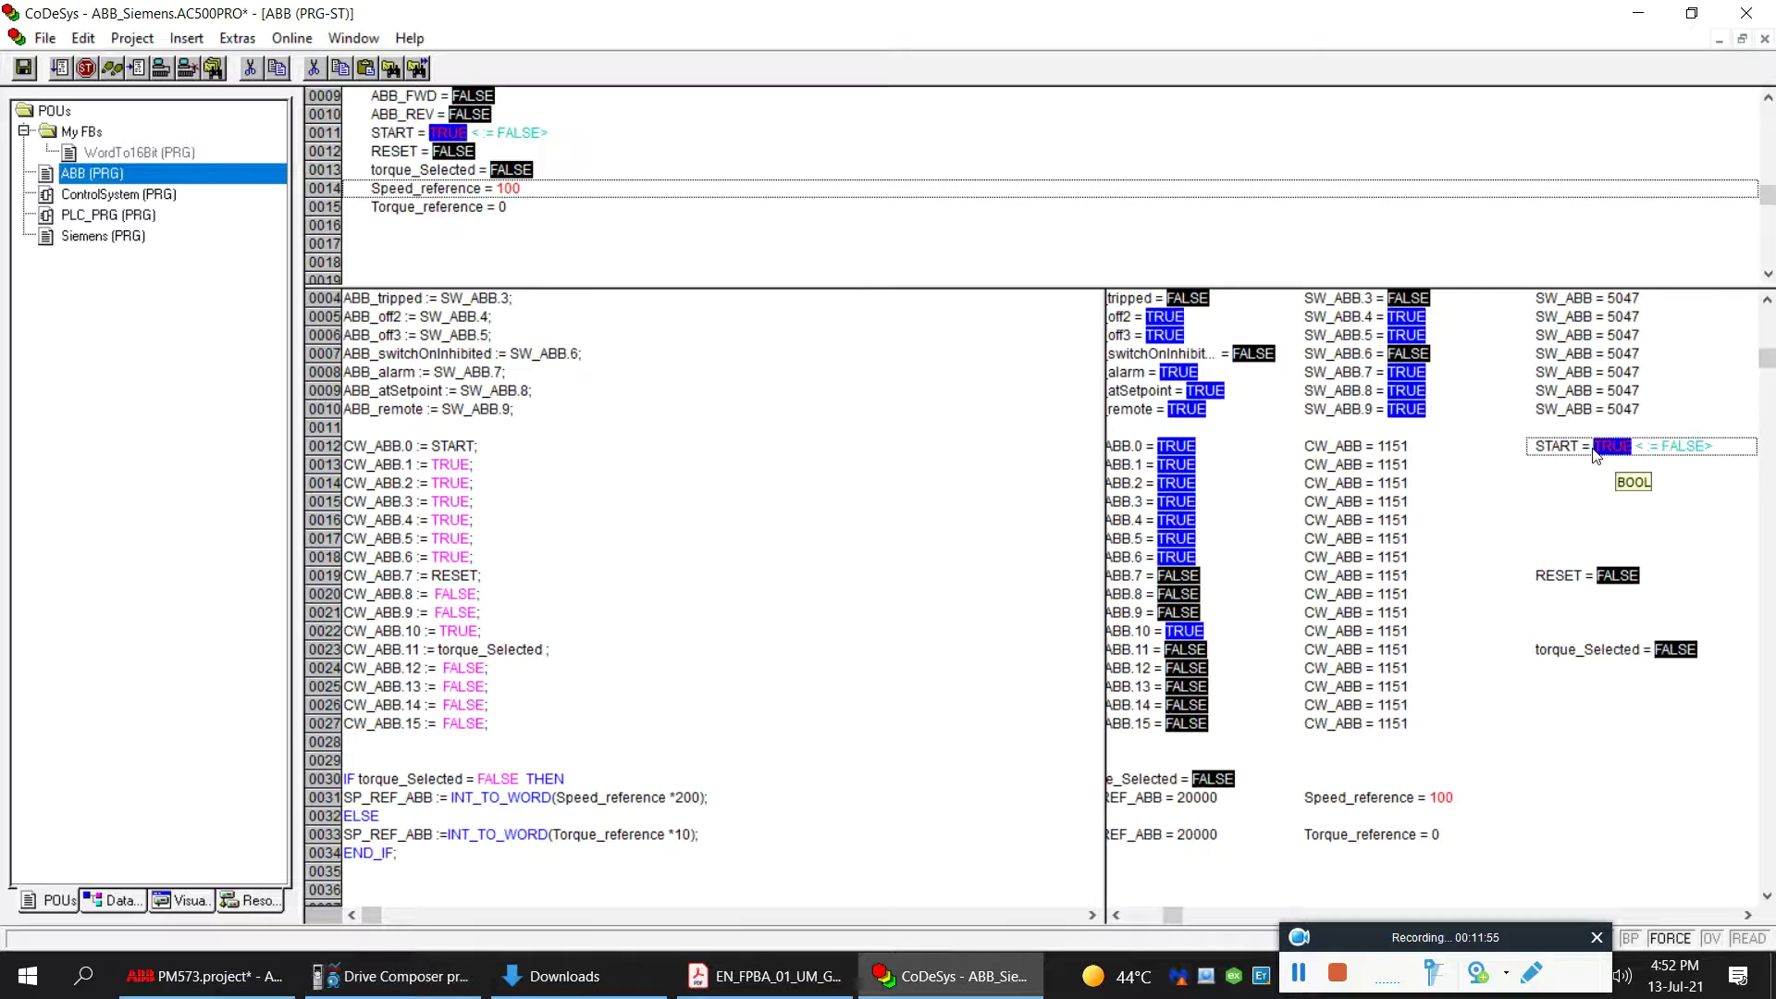
key(ctrl+F7)
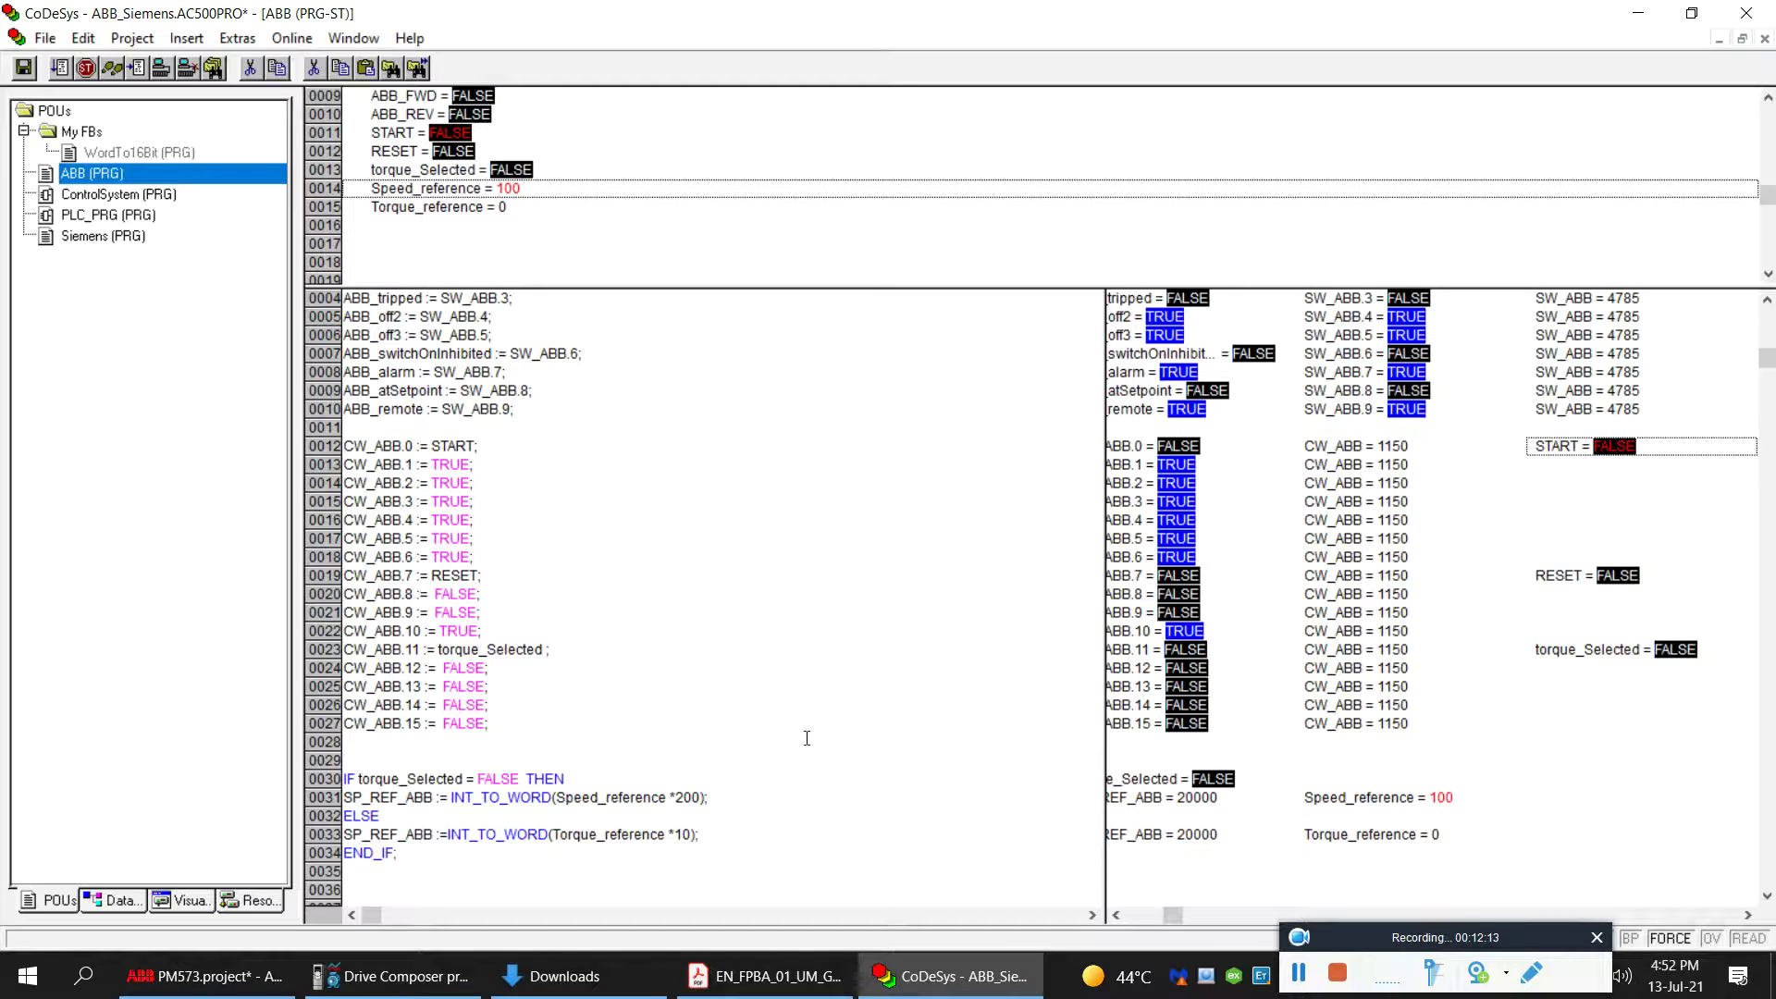
double_click(1612, 653)
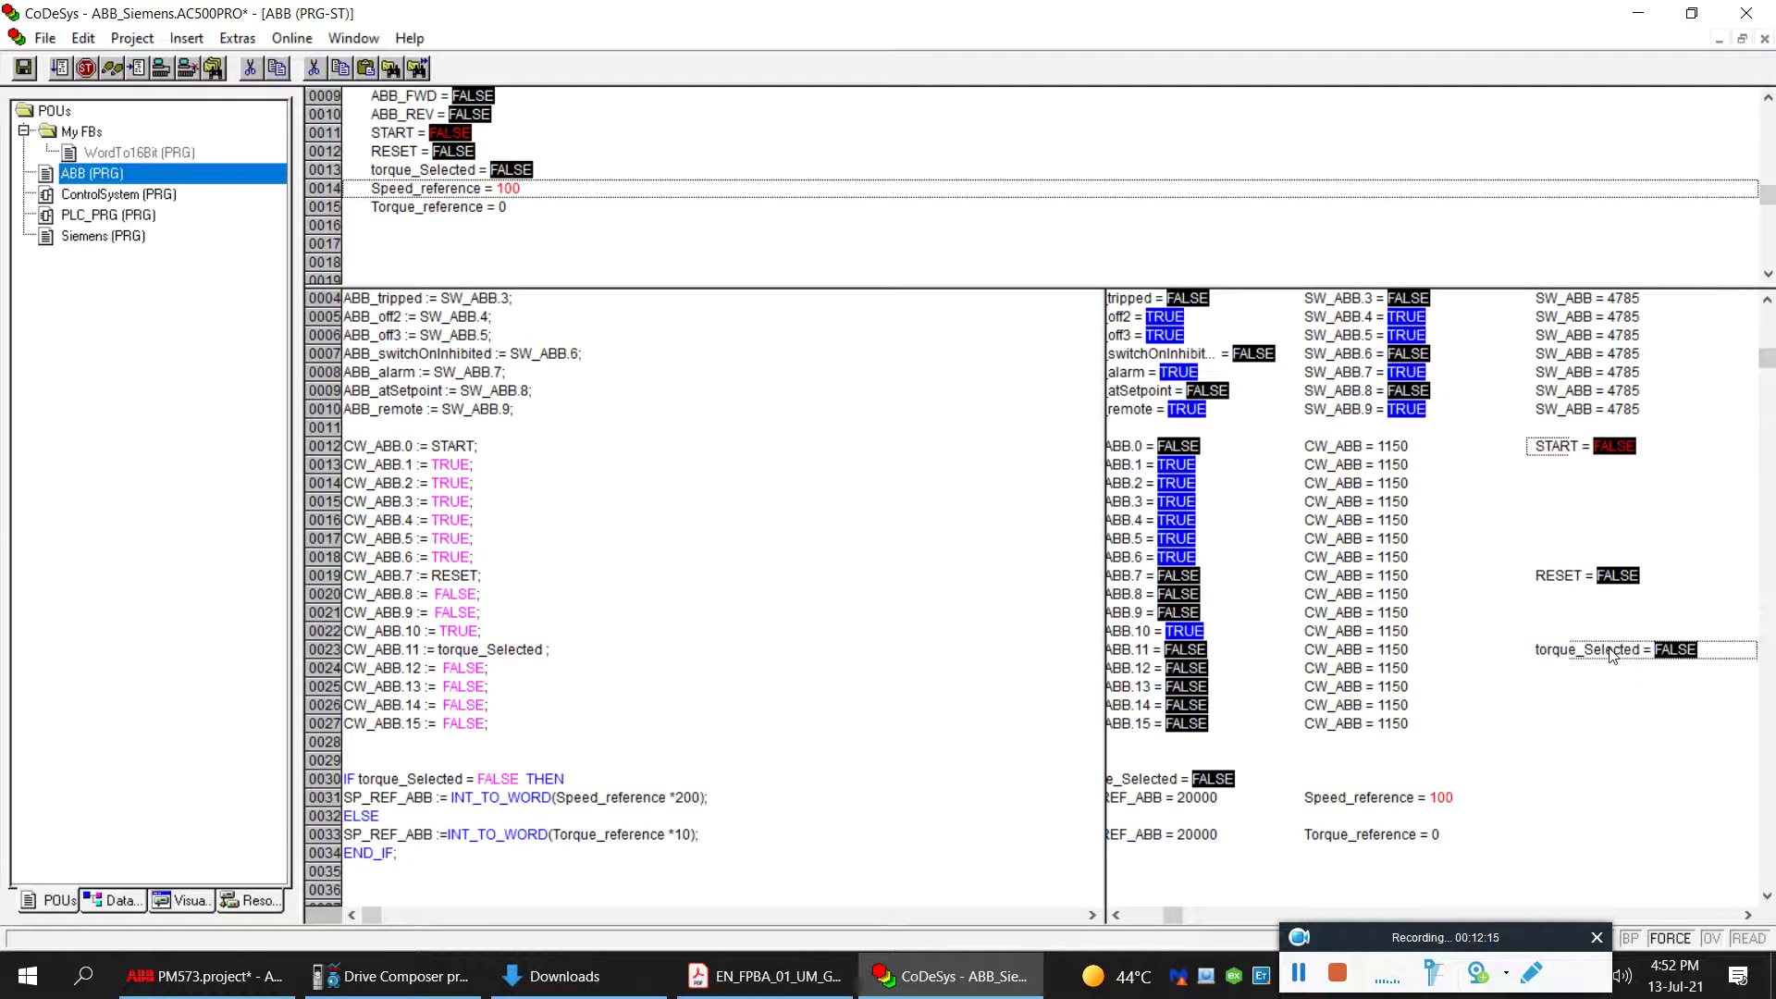
key(F7)
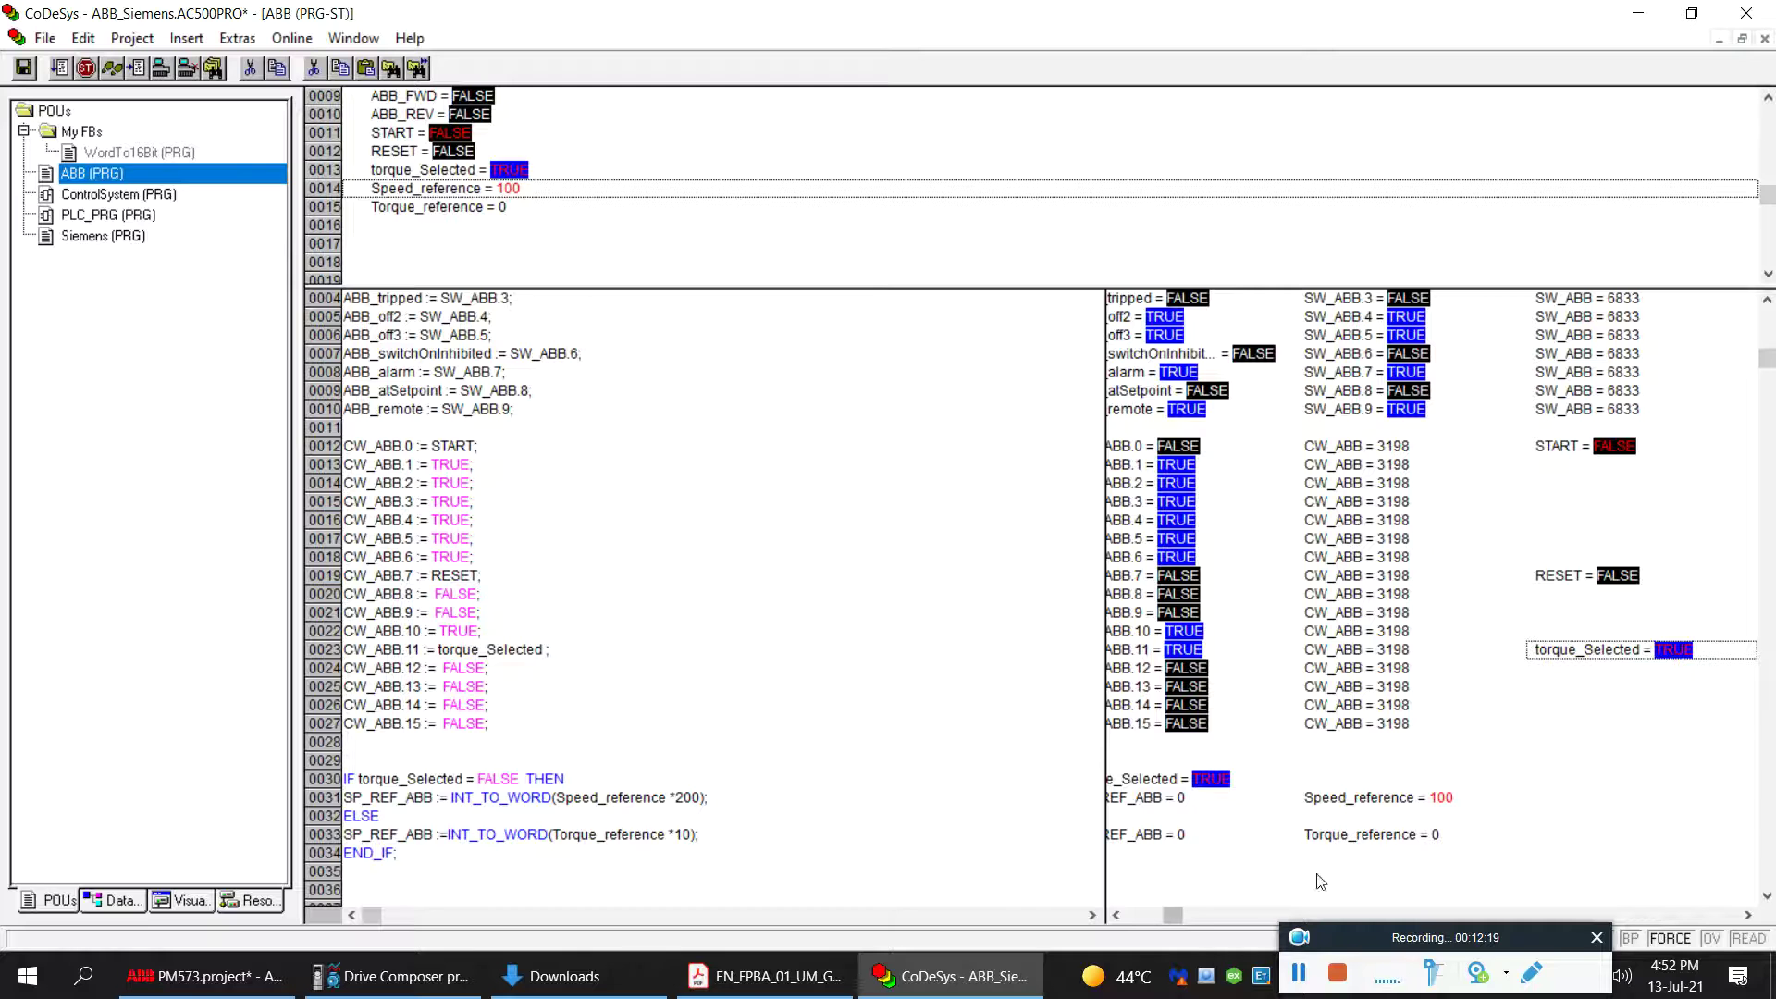
Step: Write Torque_reference 3 and restart the drive with START TRUE
double_click(1347, 836)
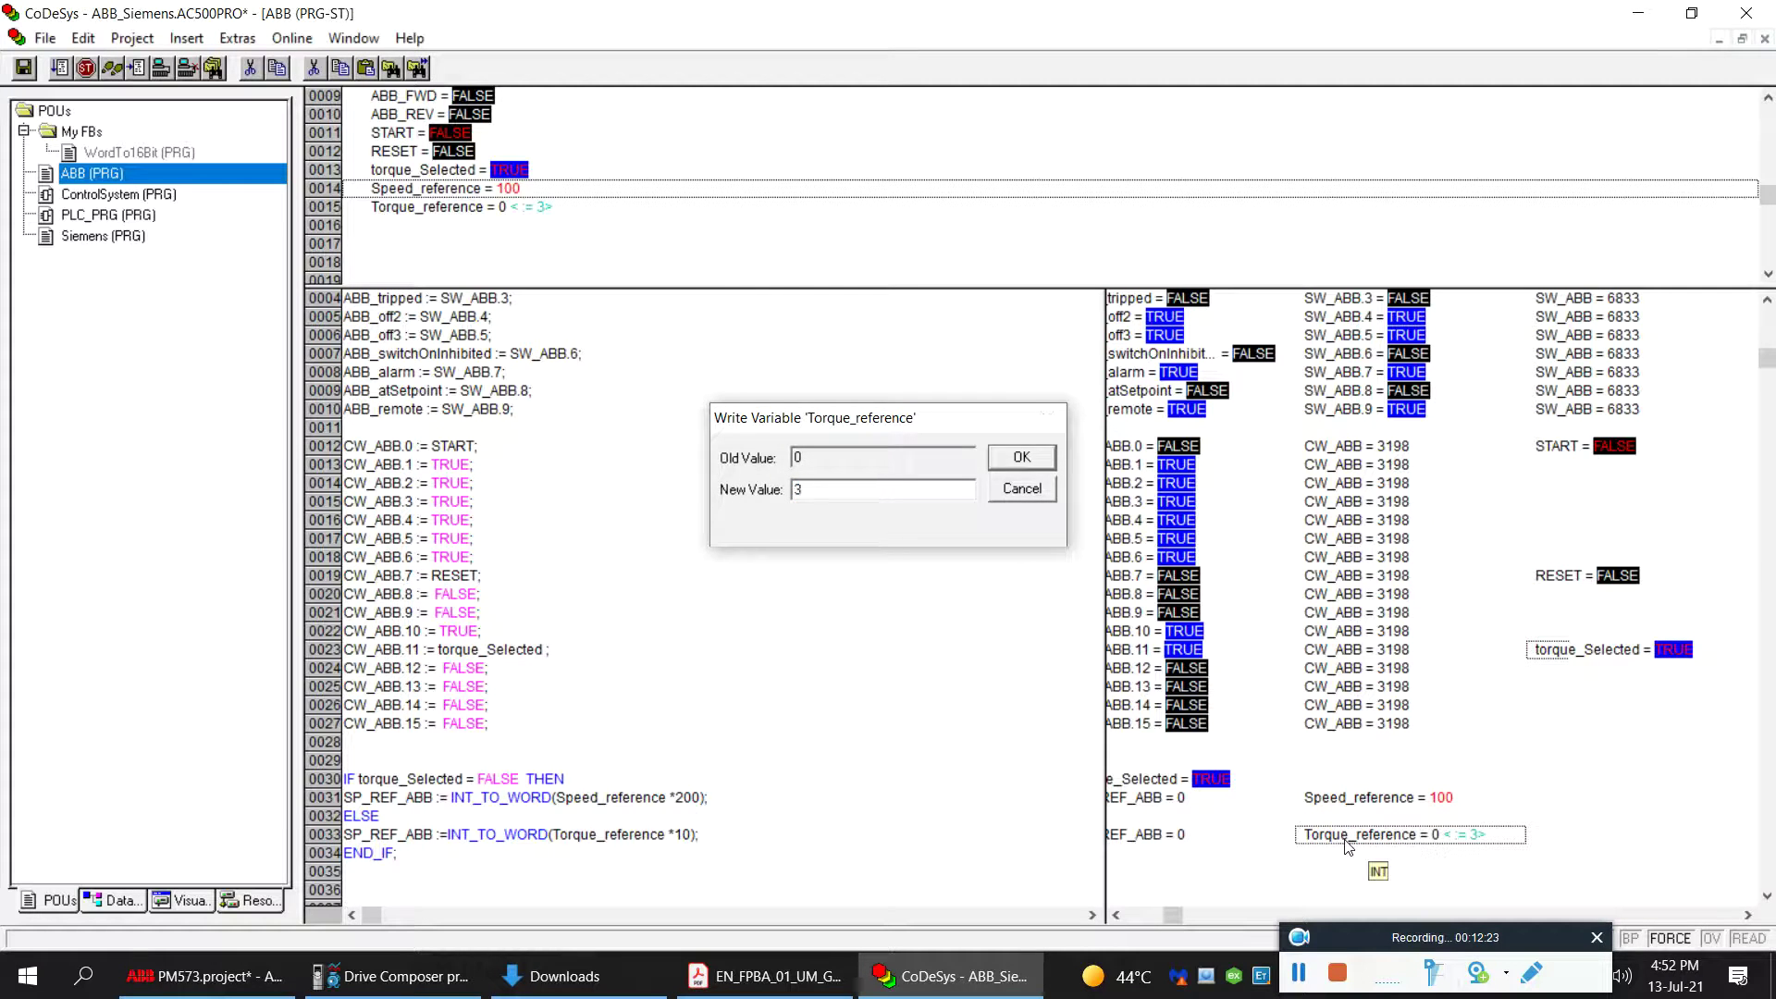
key(Return)
key(F7)
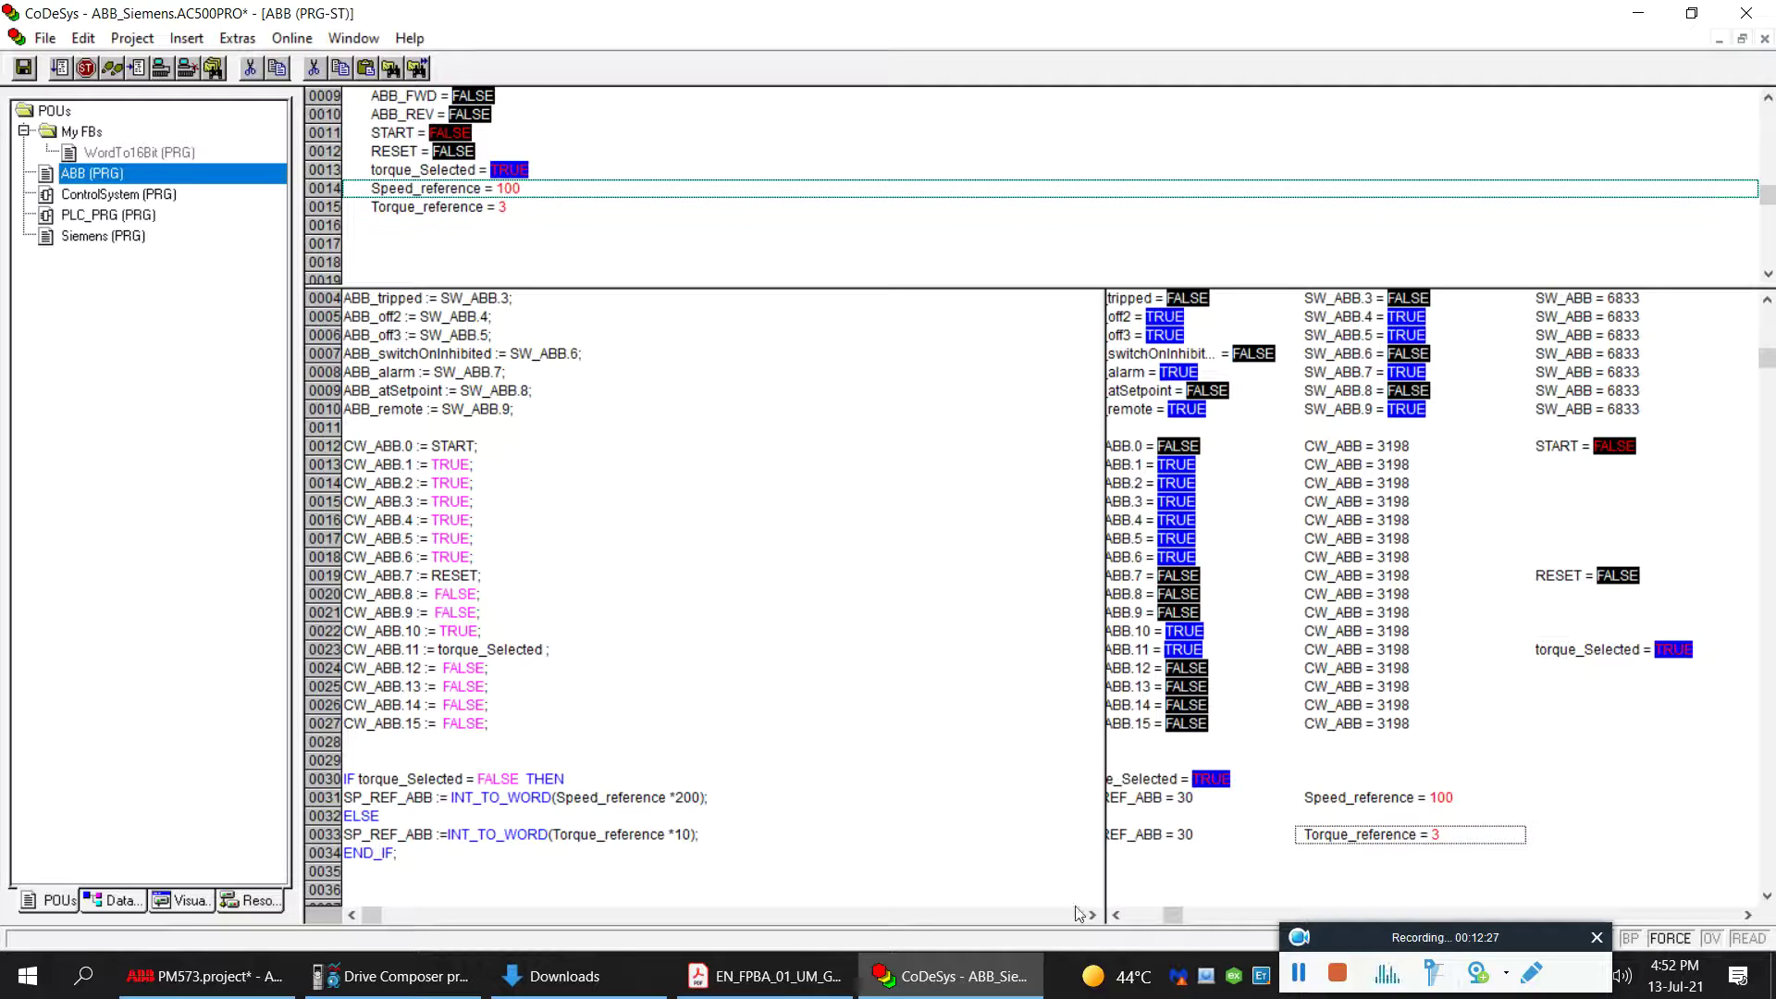
double_click(1596, 453)
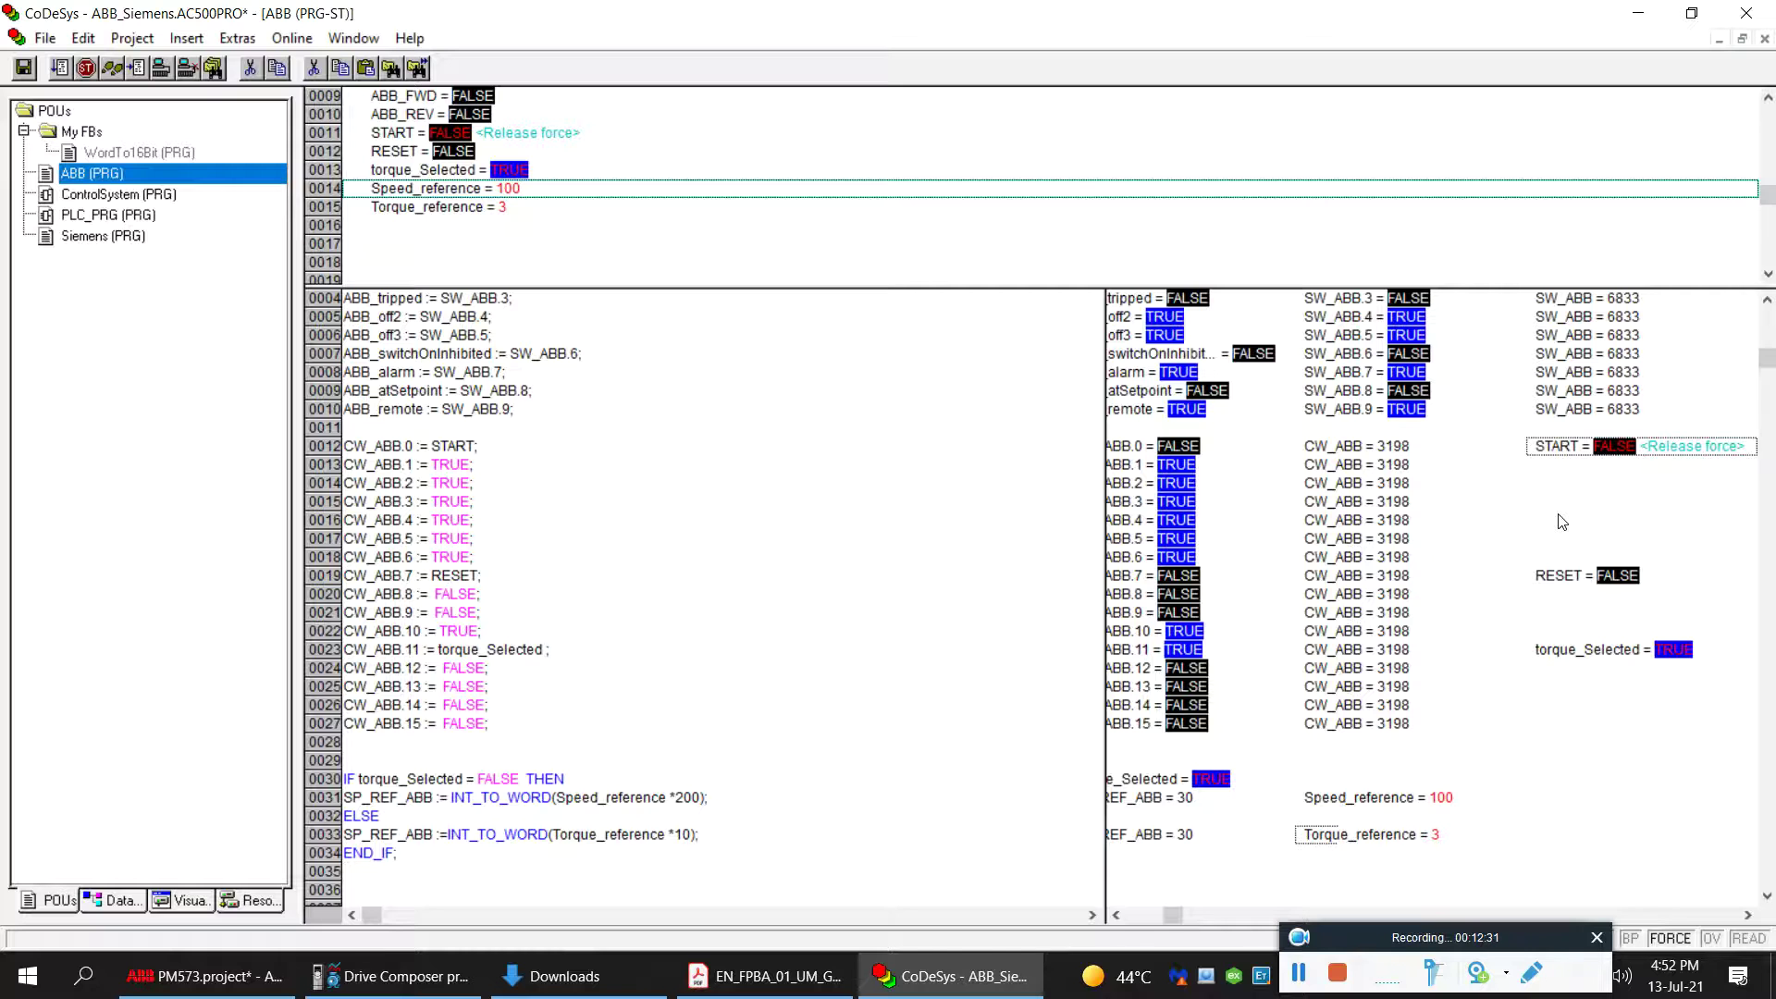
double_click(1631, 446)
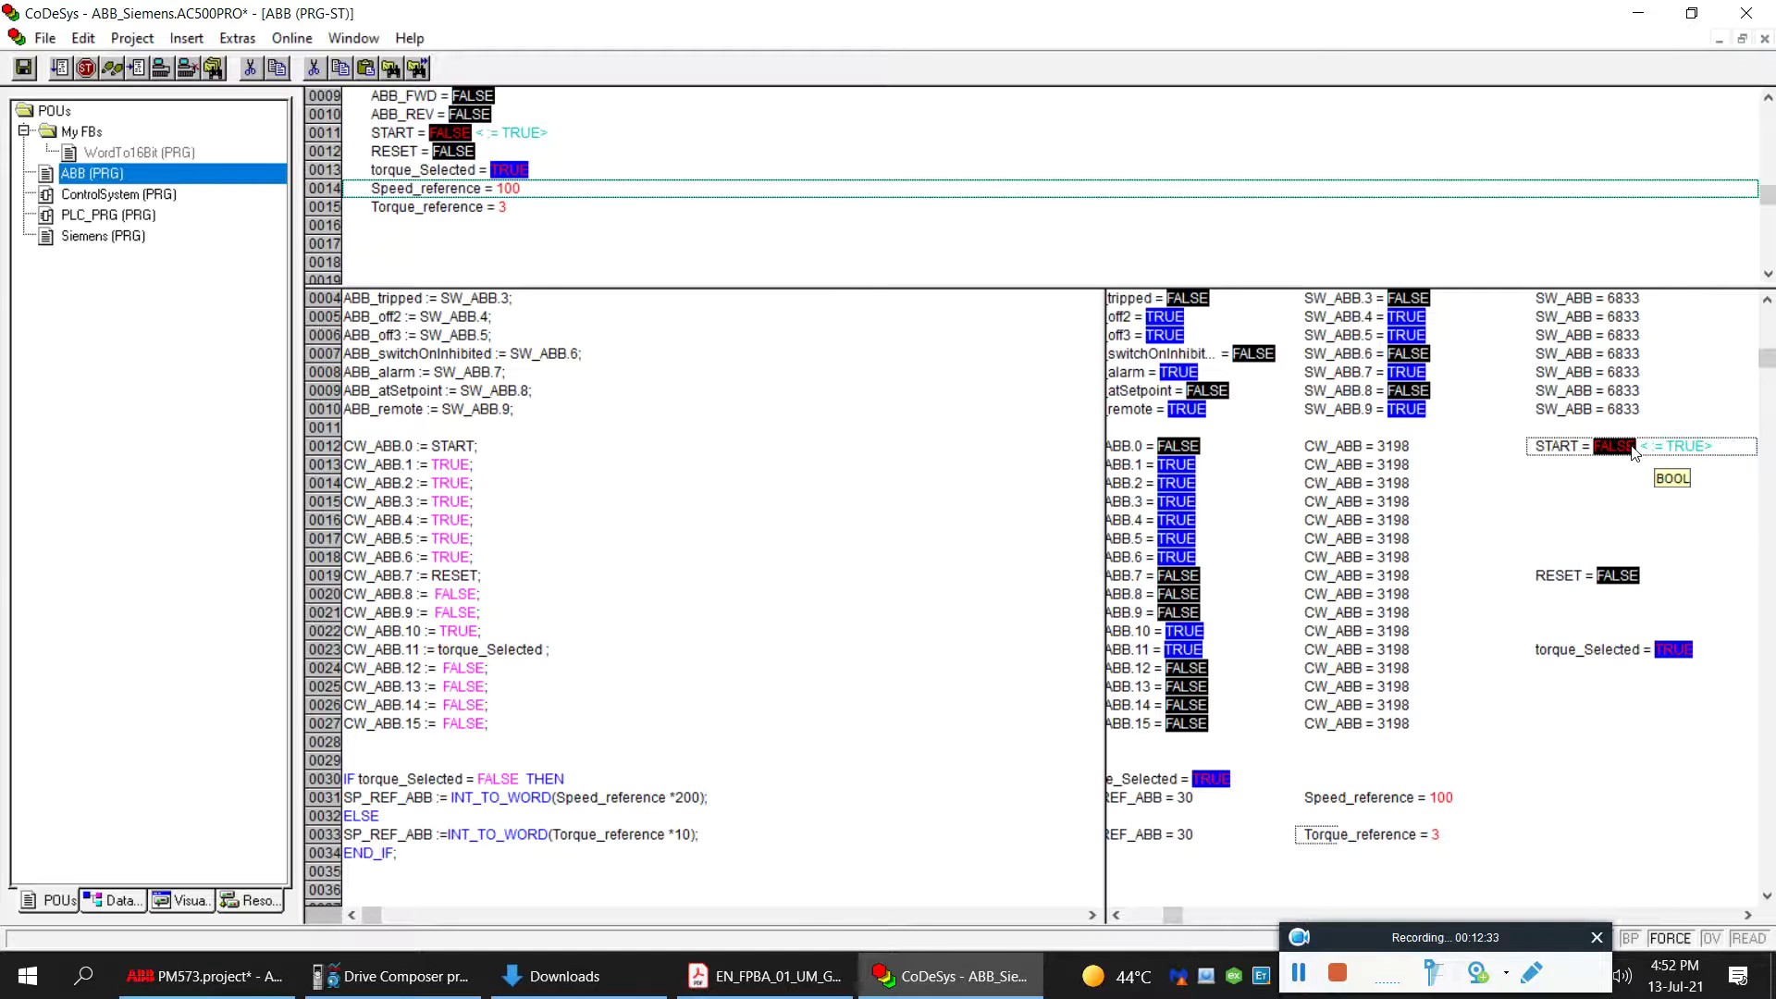
key(F7)
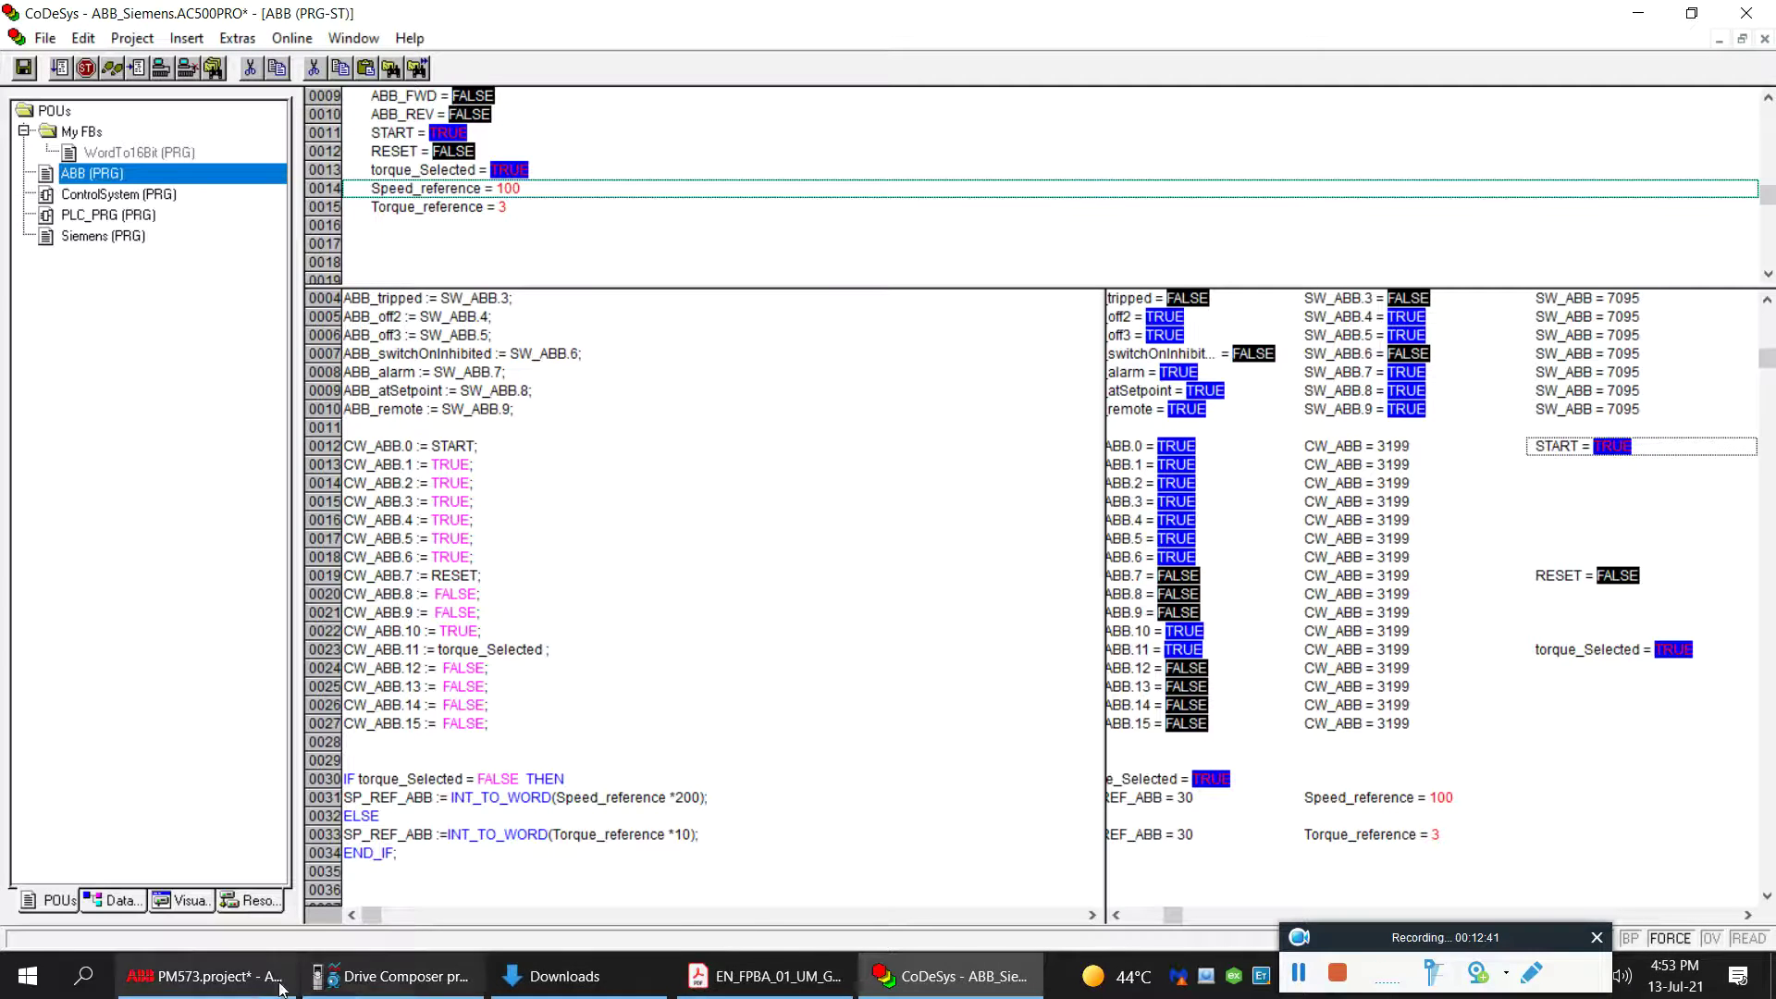
Step: Make the Par 1.10 motor torque and Par 26.2 torque reference traces visible, showing 3.0% torque
click(398, 976)
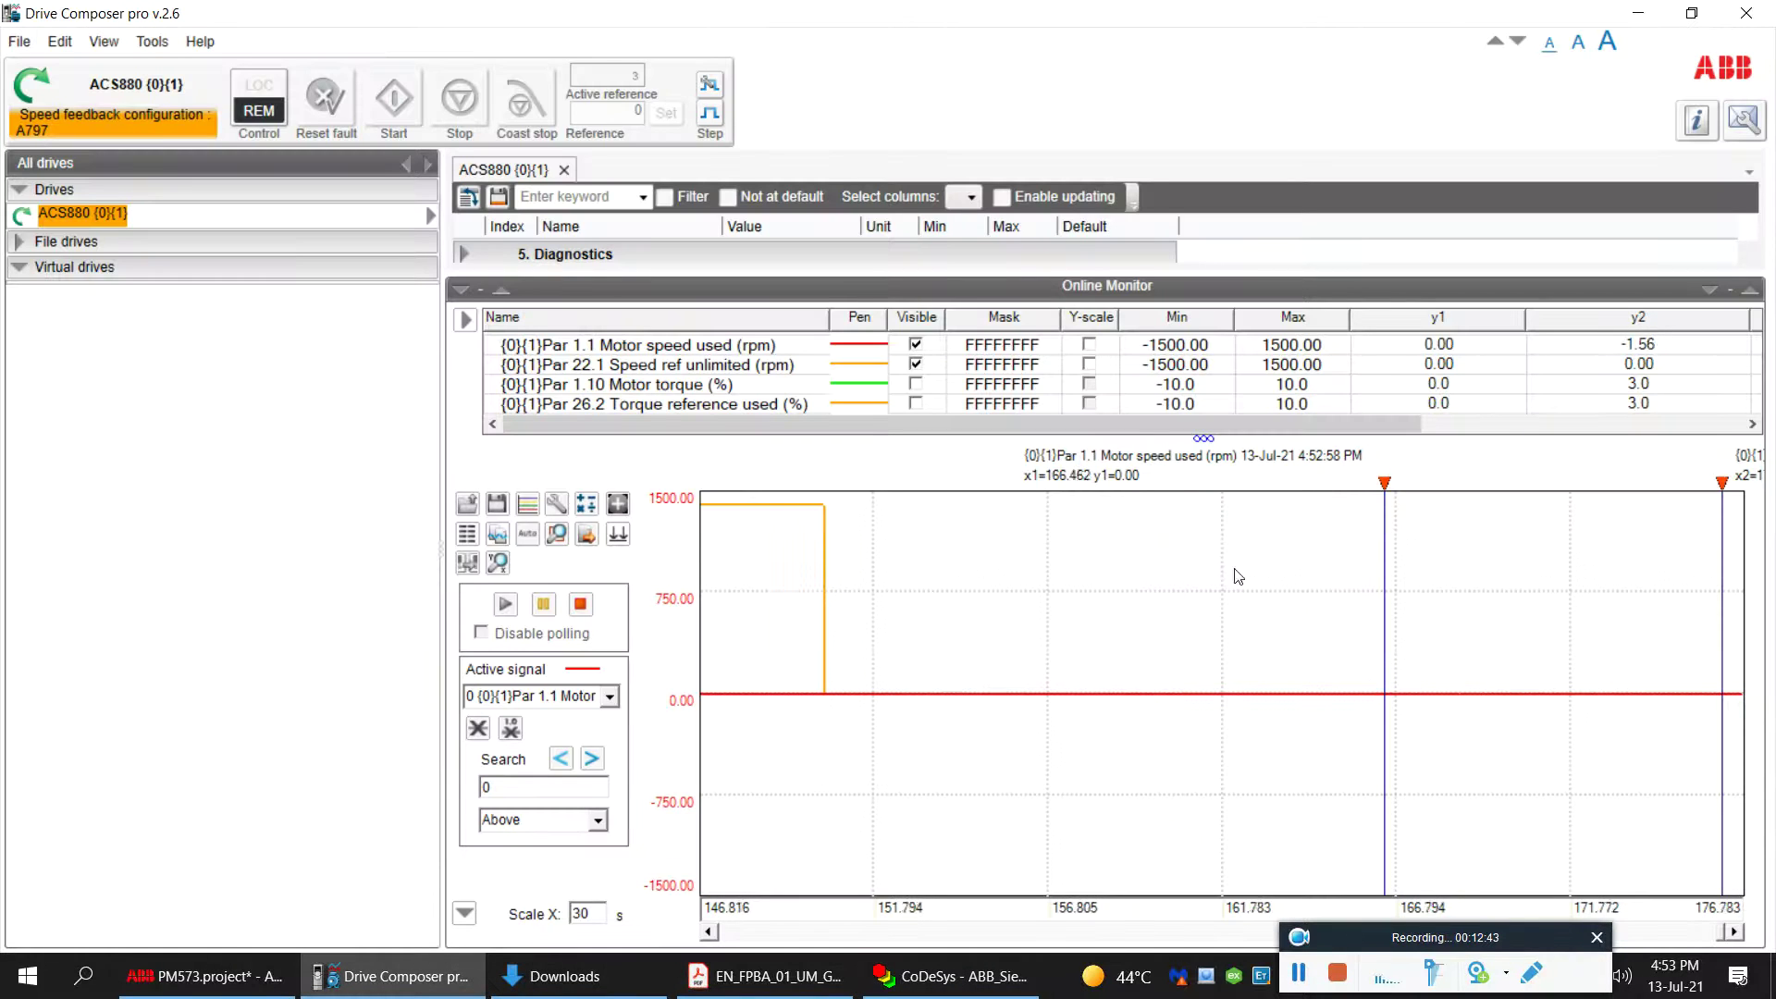
click(914, 384)
click(914, 405)
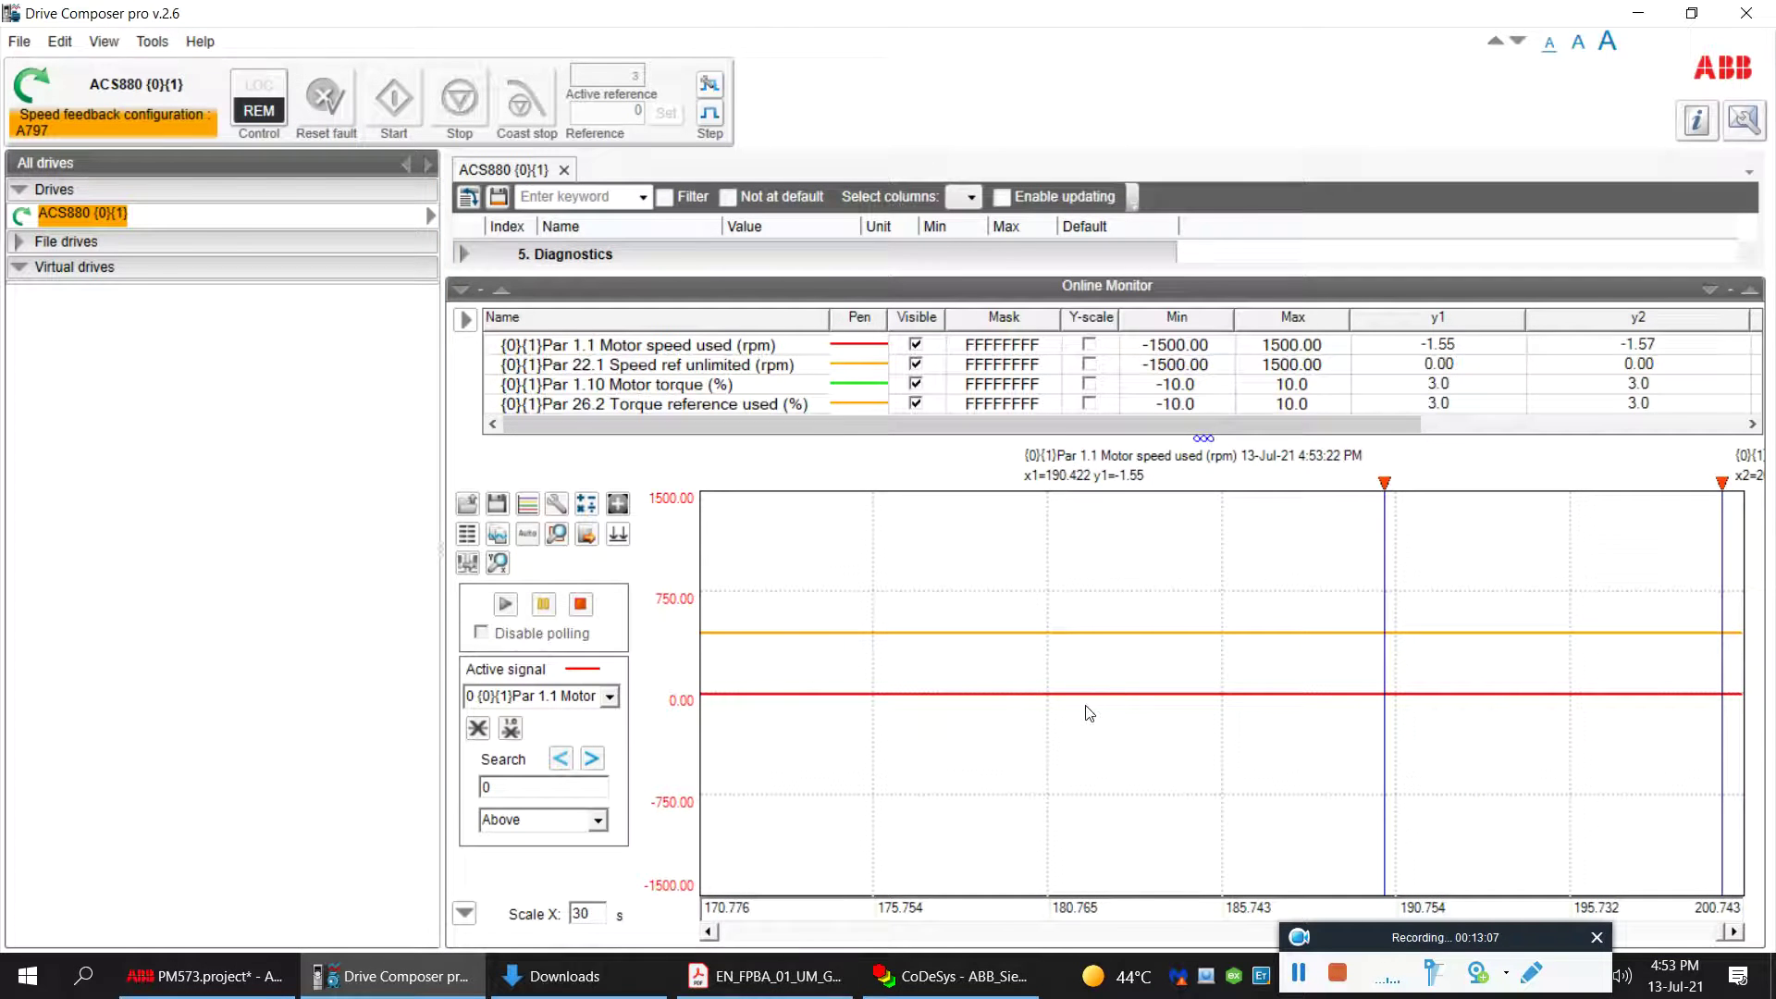
click(953, 976)
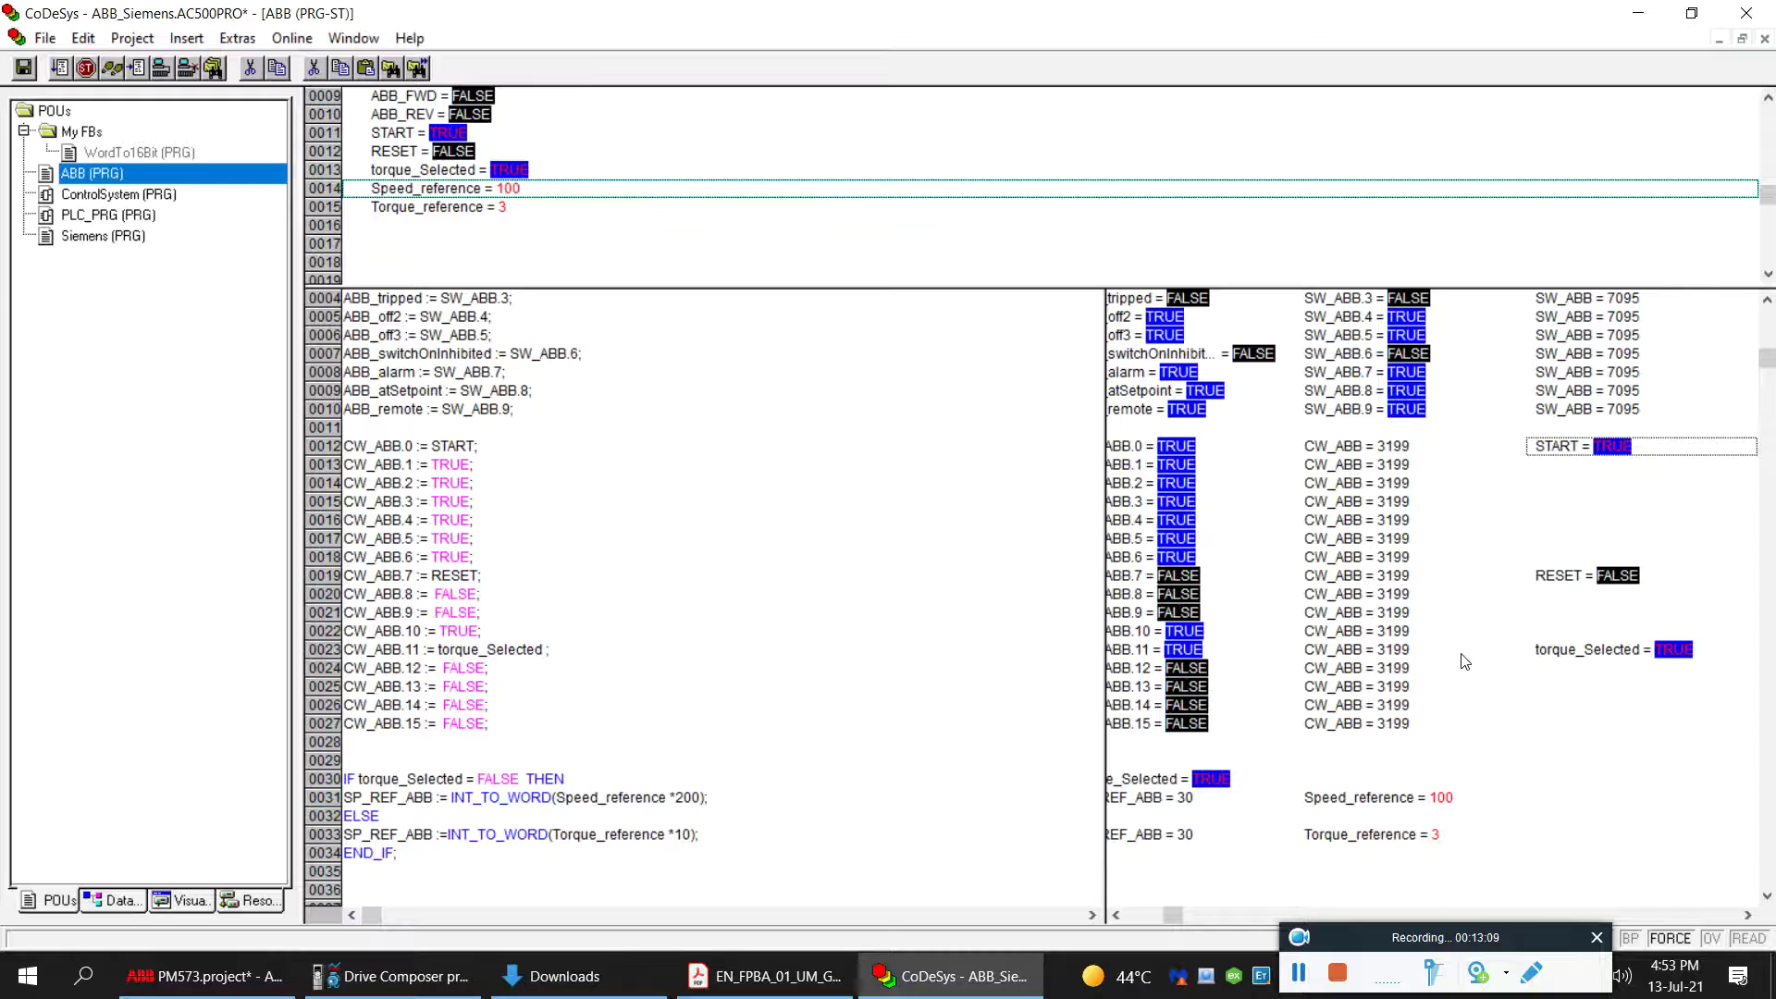
Step: Stop the drive with START FALSE and set Torque_reference to 5
double_click(1572, 454)
double_click(1572, 454)
key(F7)
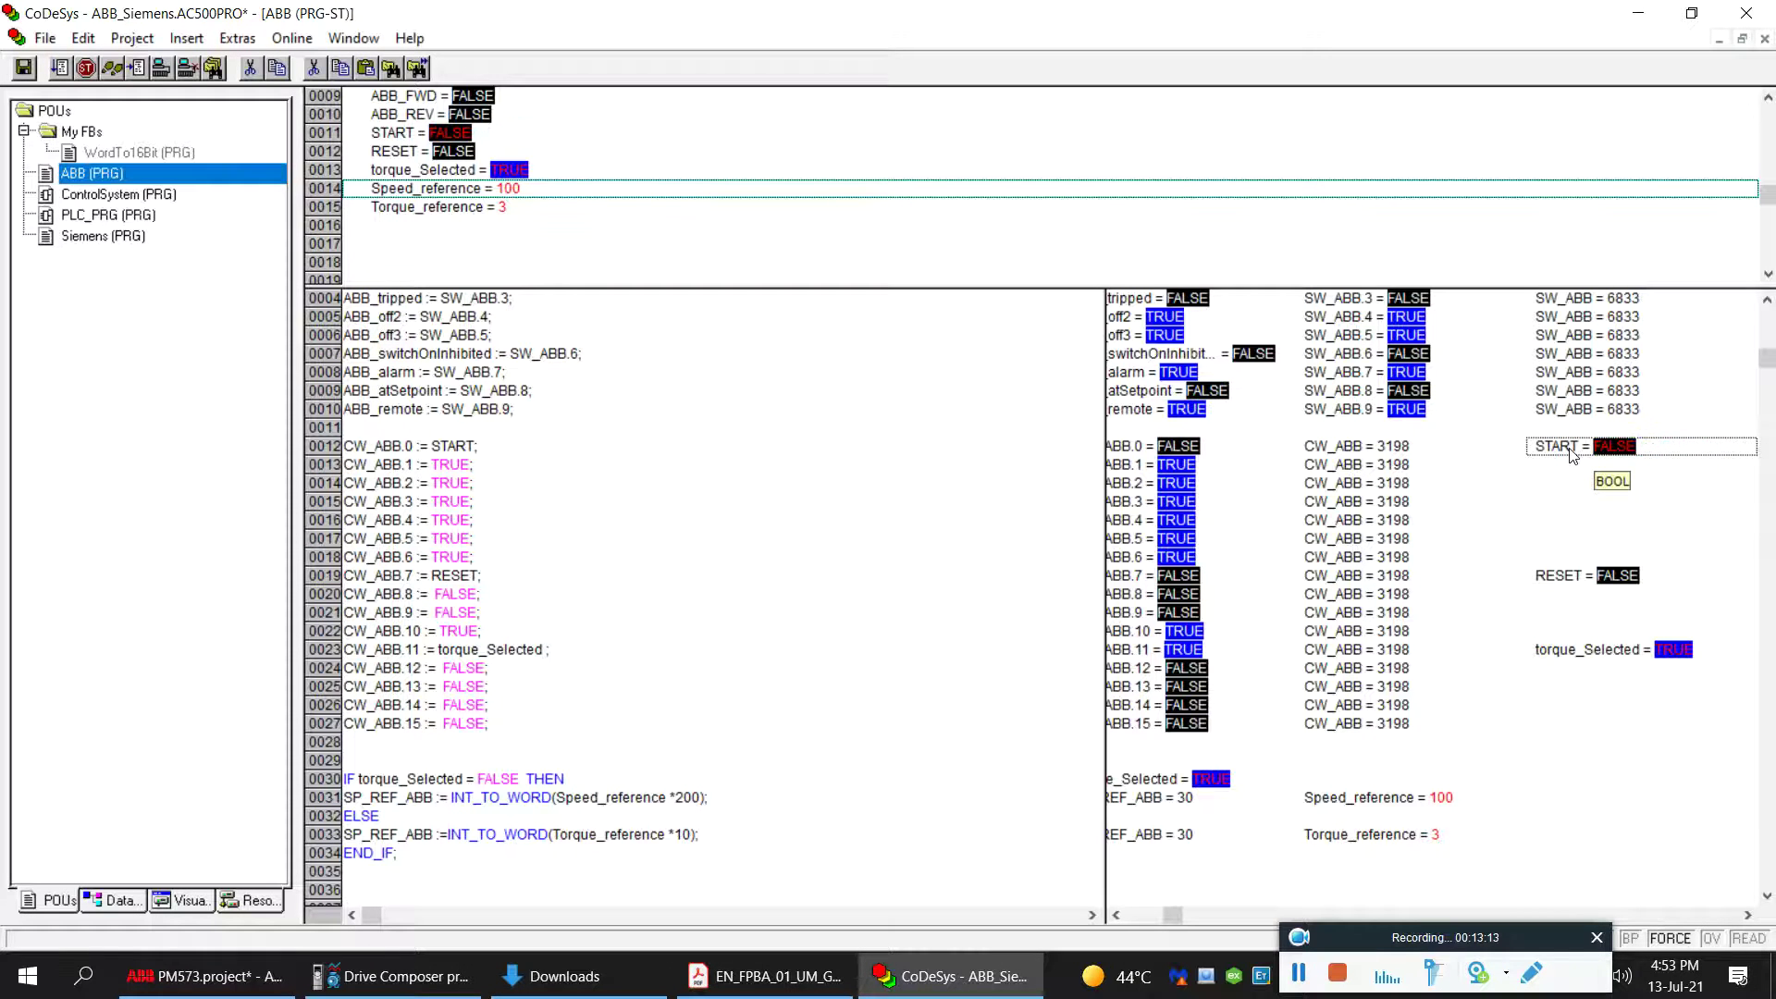
double_click(1497, 827)
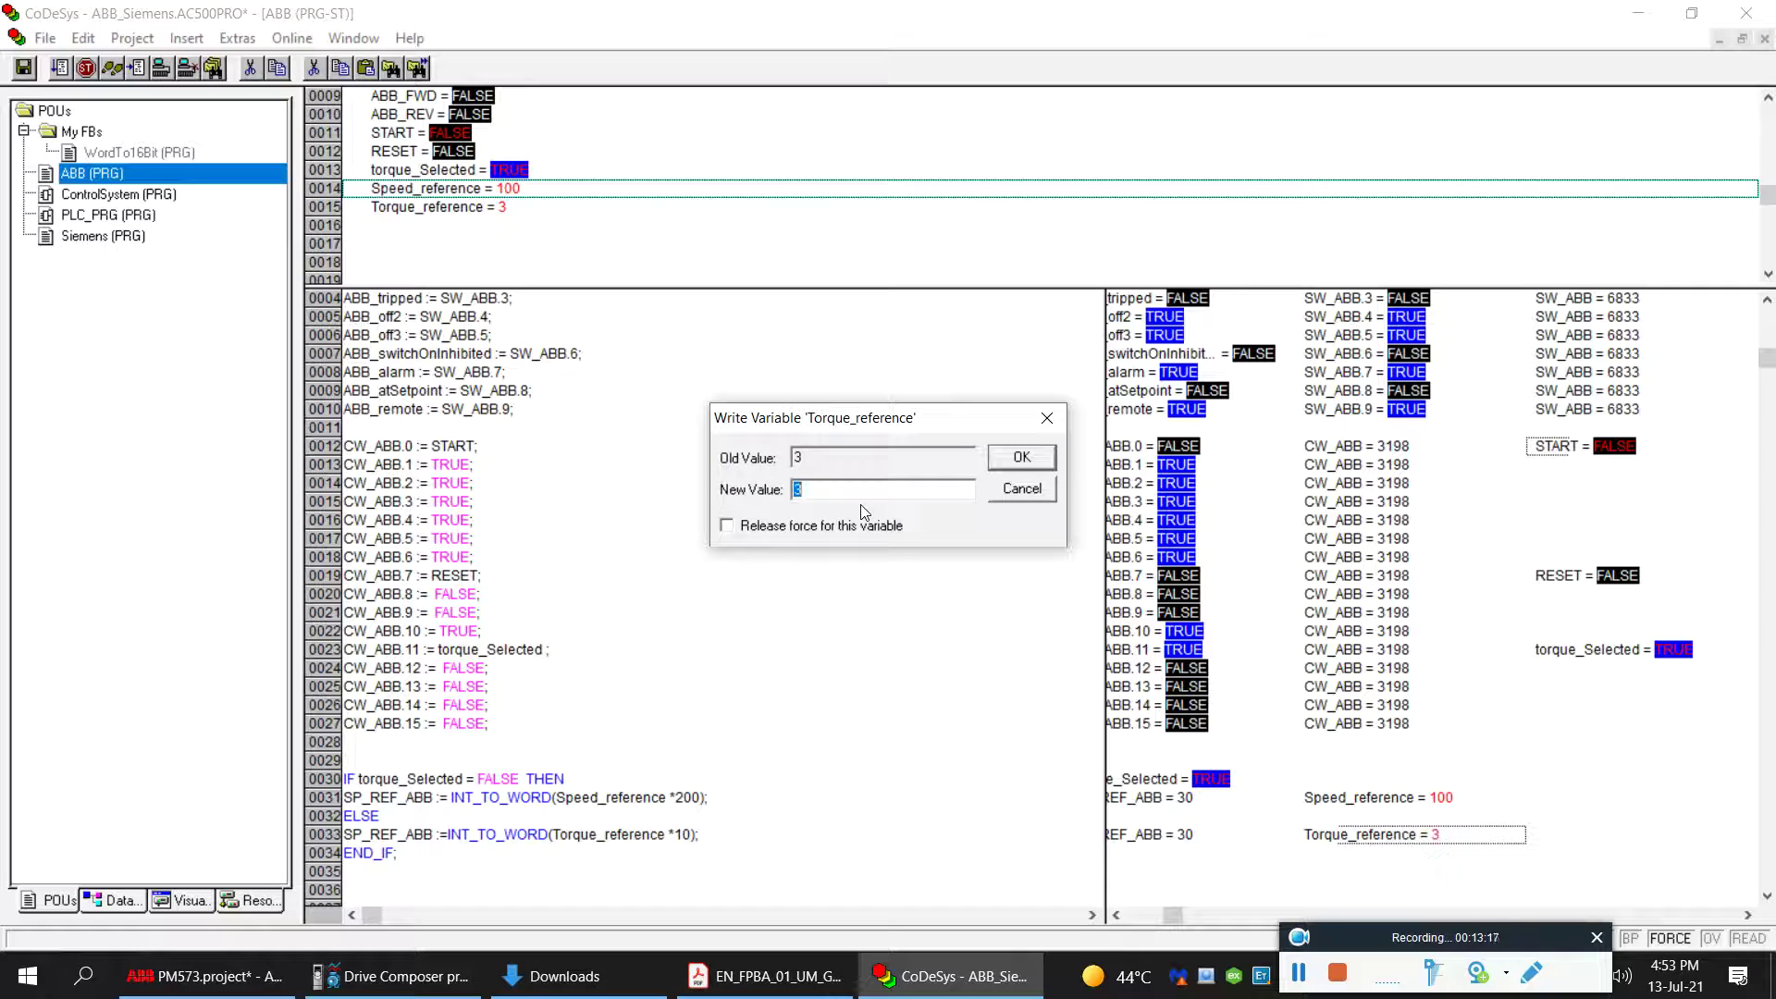
click(1017, 455)
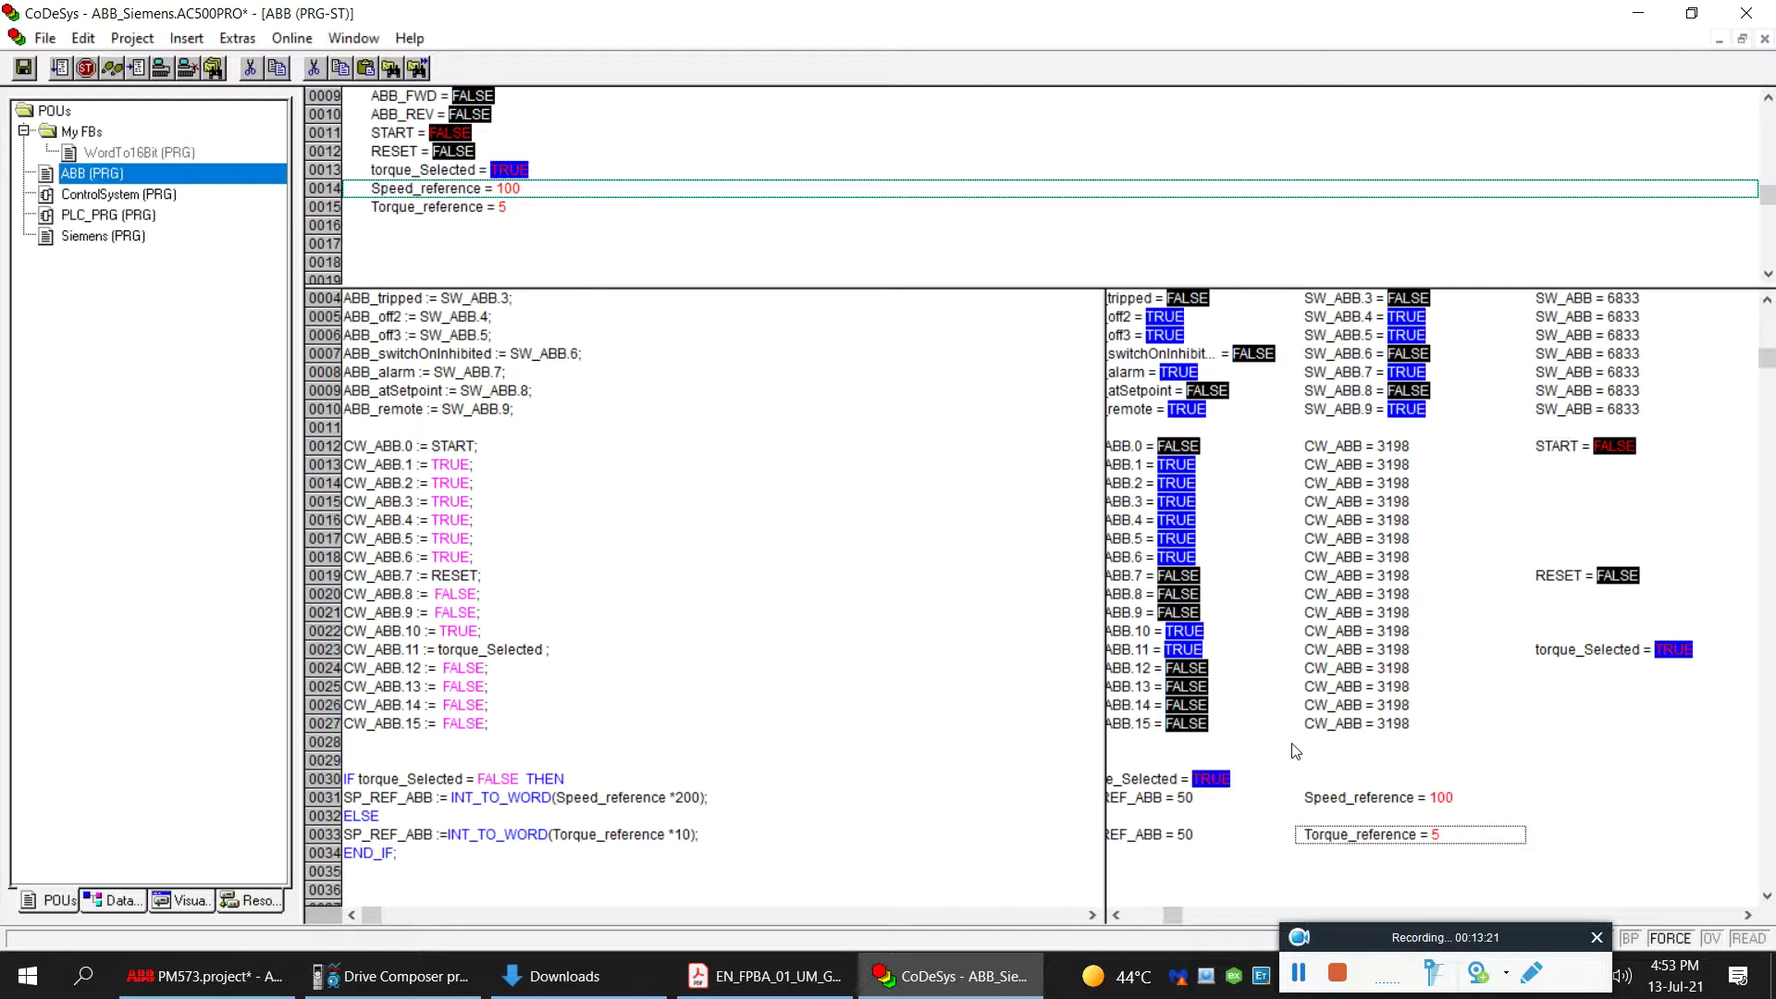
Step: Restart the drive with START TRUE and watch torque near 3.8% at about 1400 rpm
double_click(1617, 448)
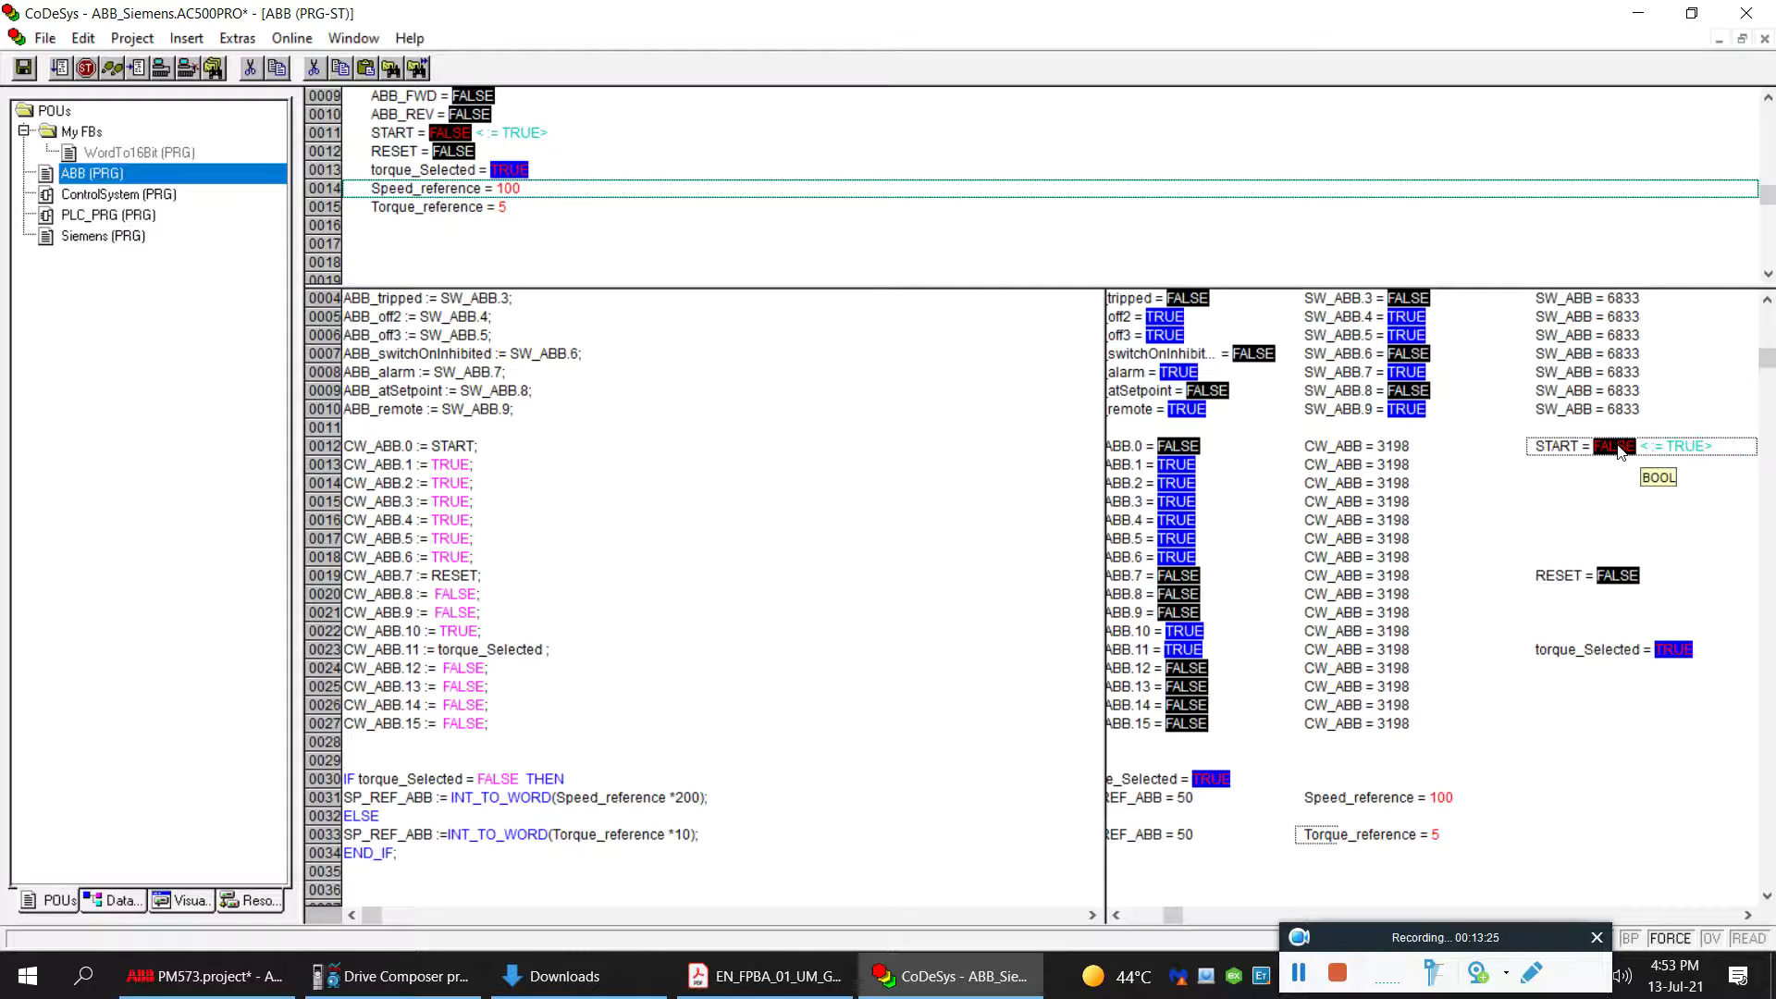
key(ctrl+F7)
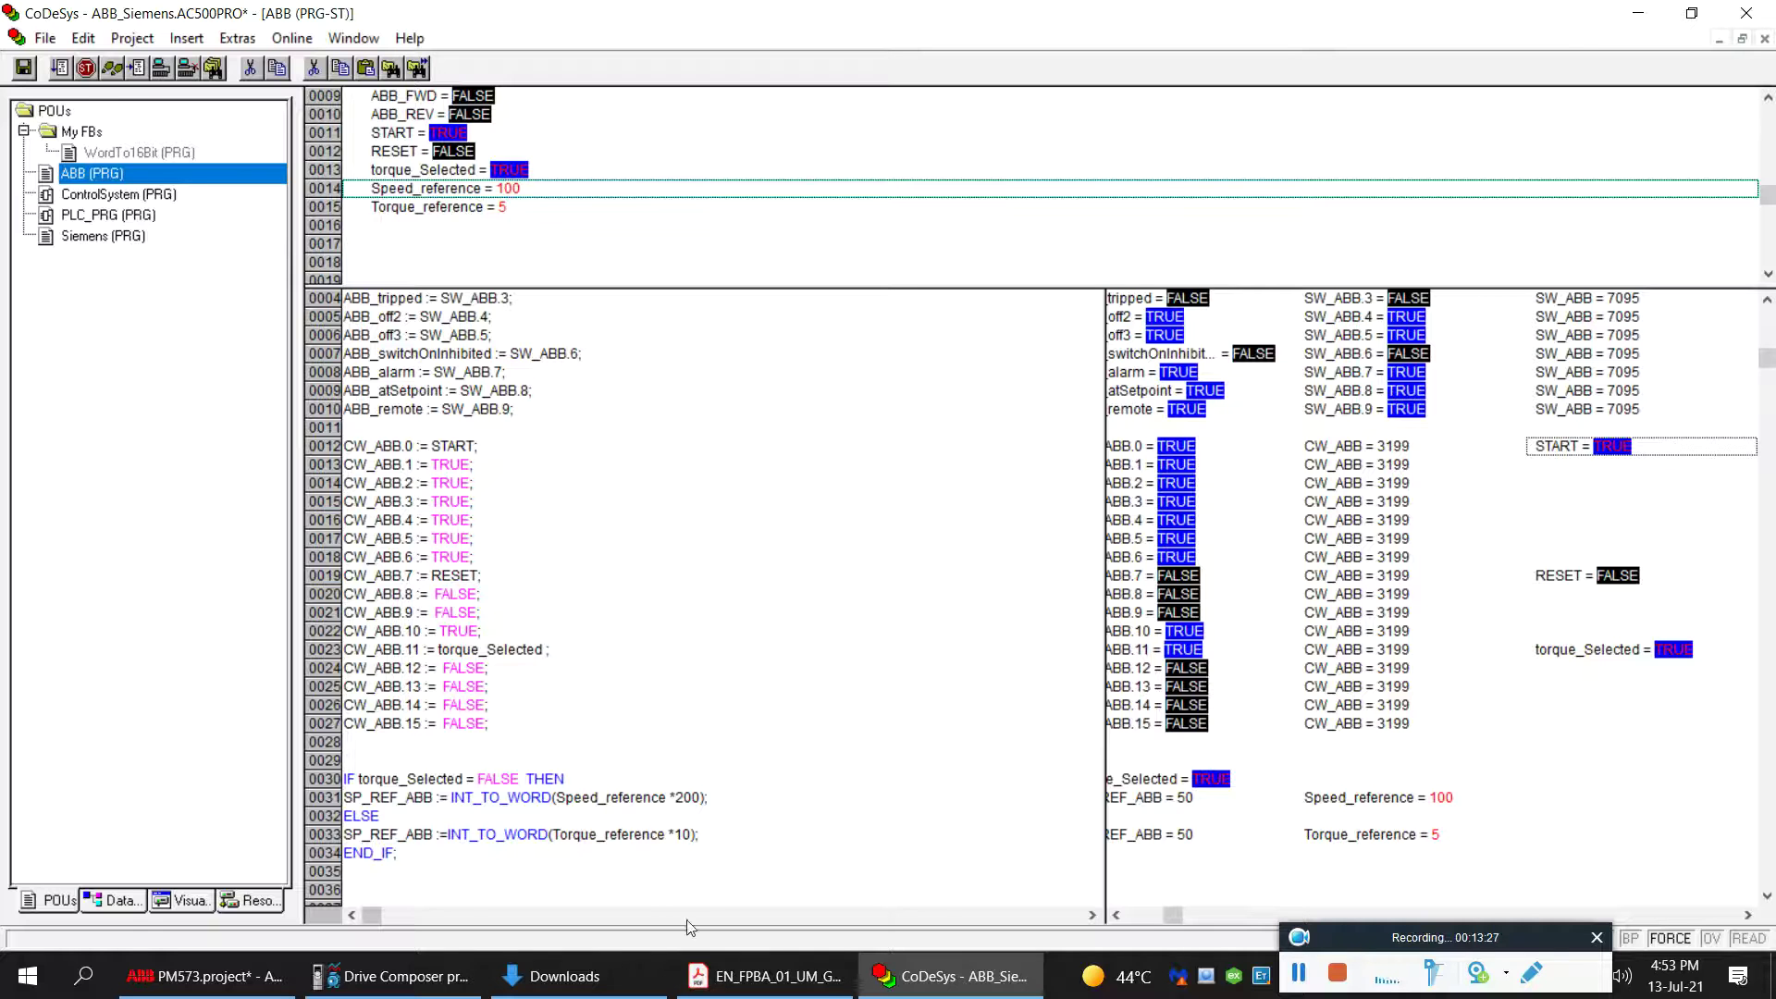
click(398, 976)
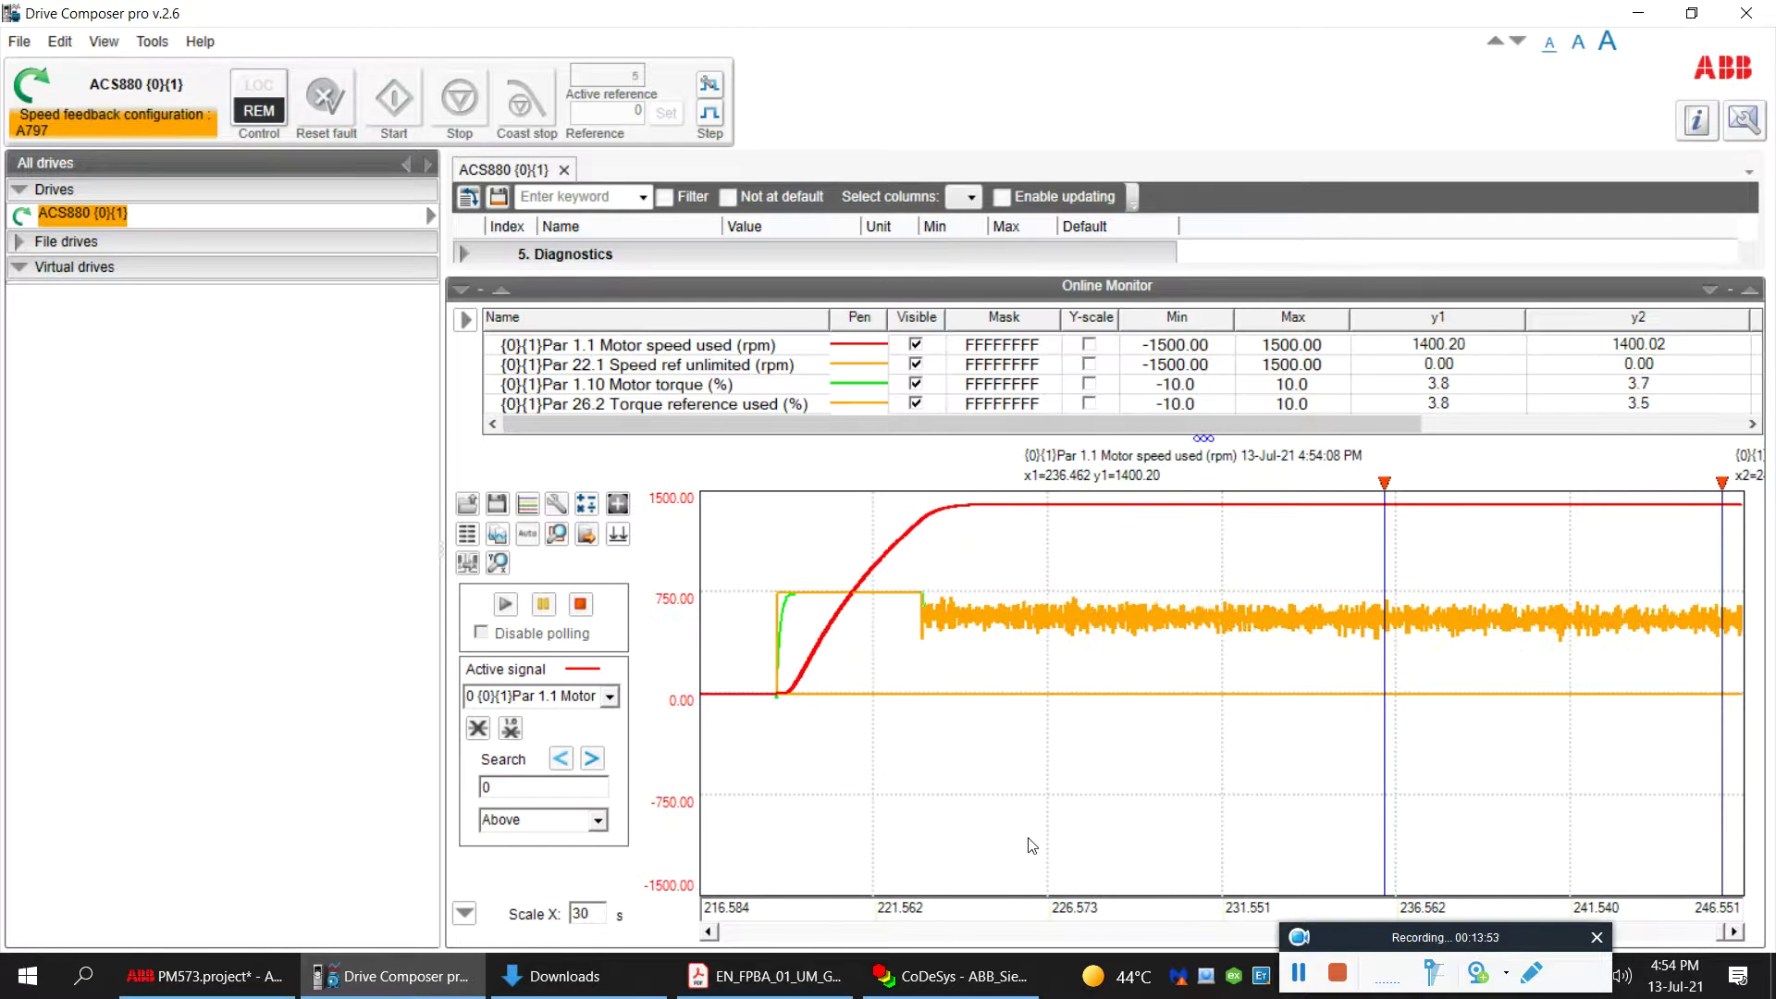
click(953, 976)
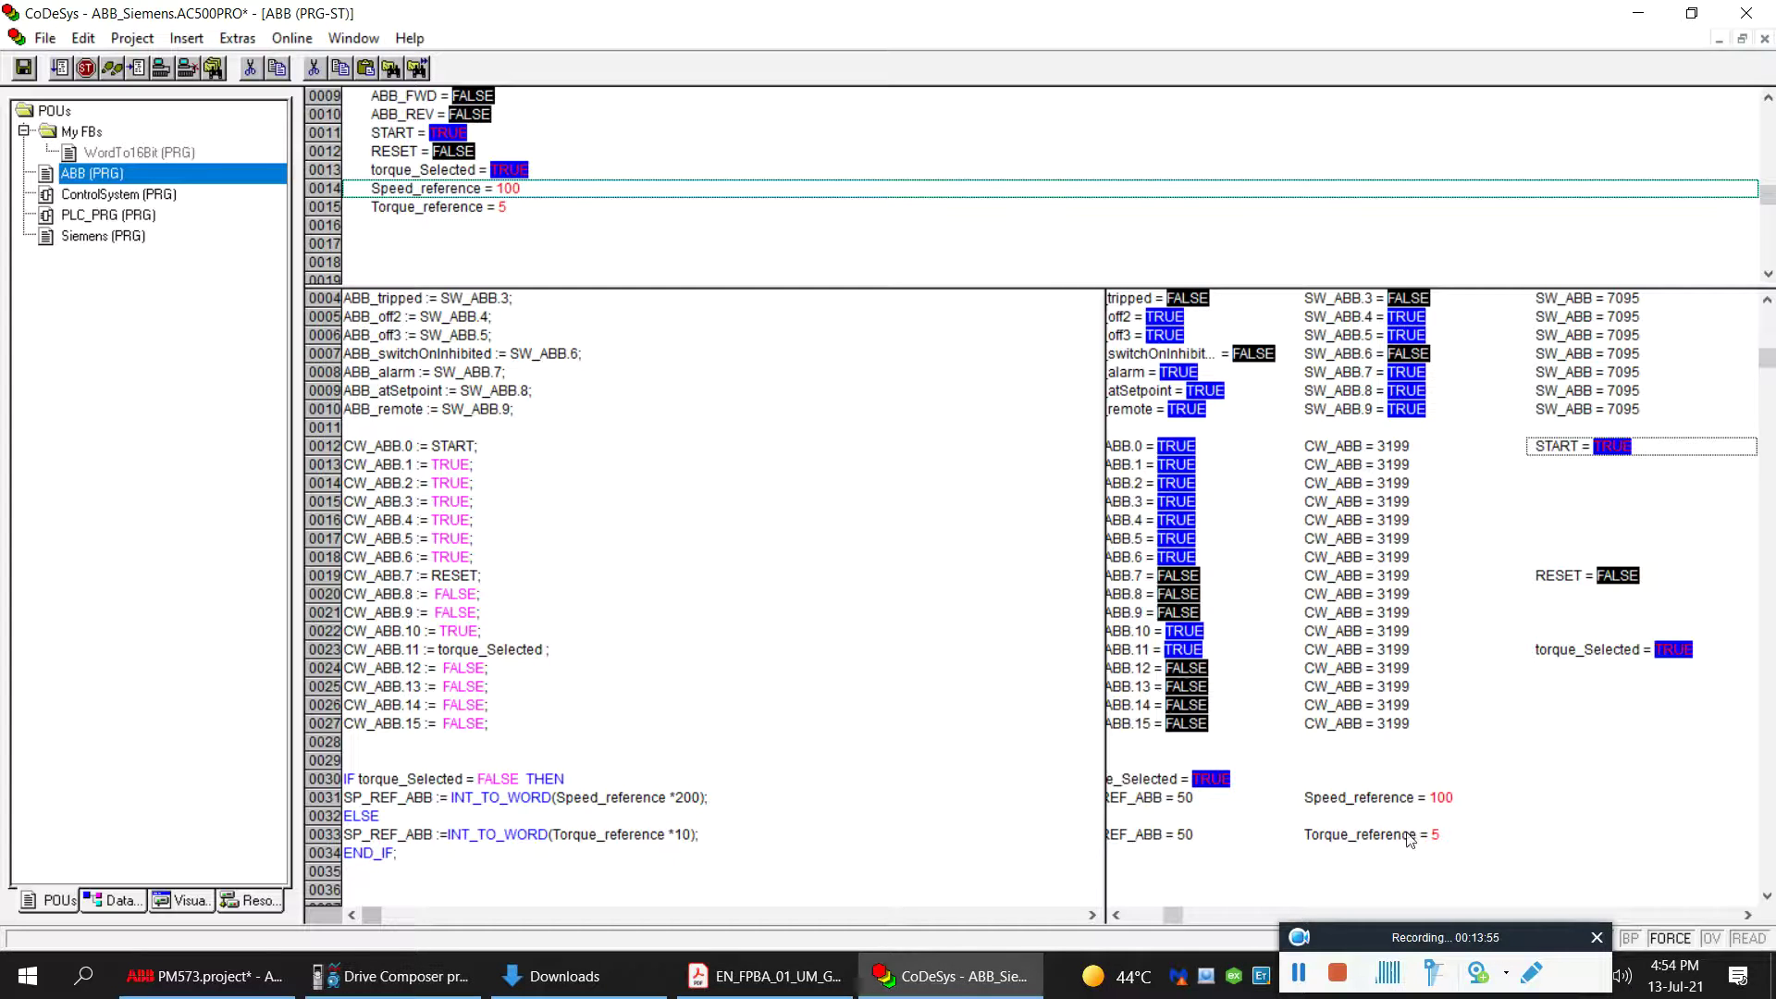
mouse_move(405, 990)
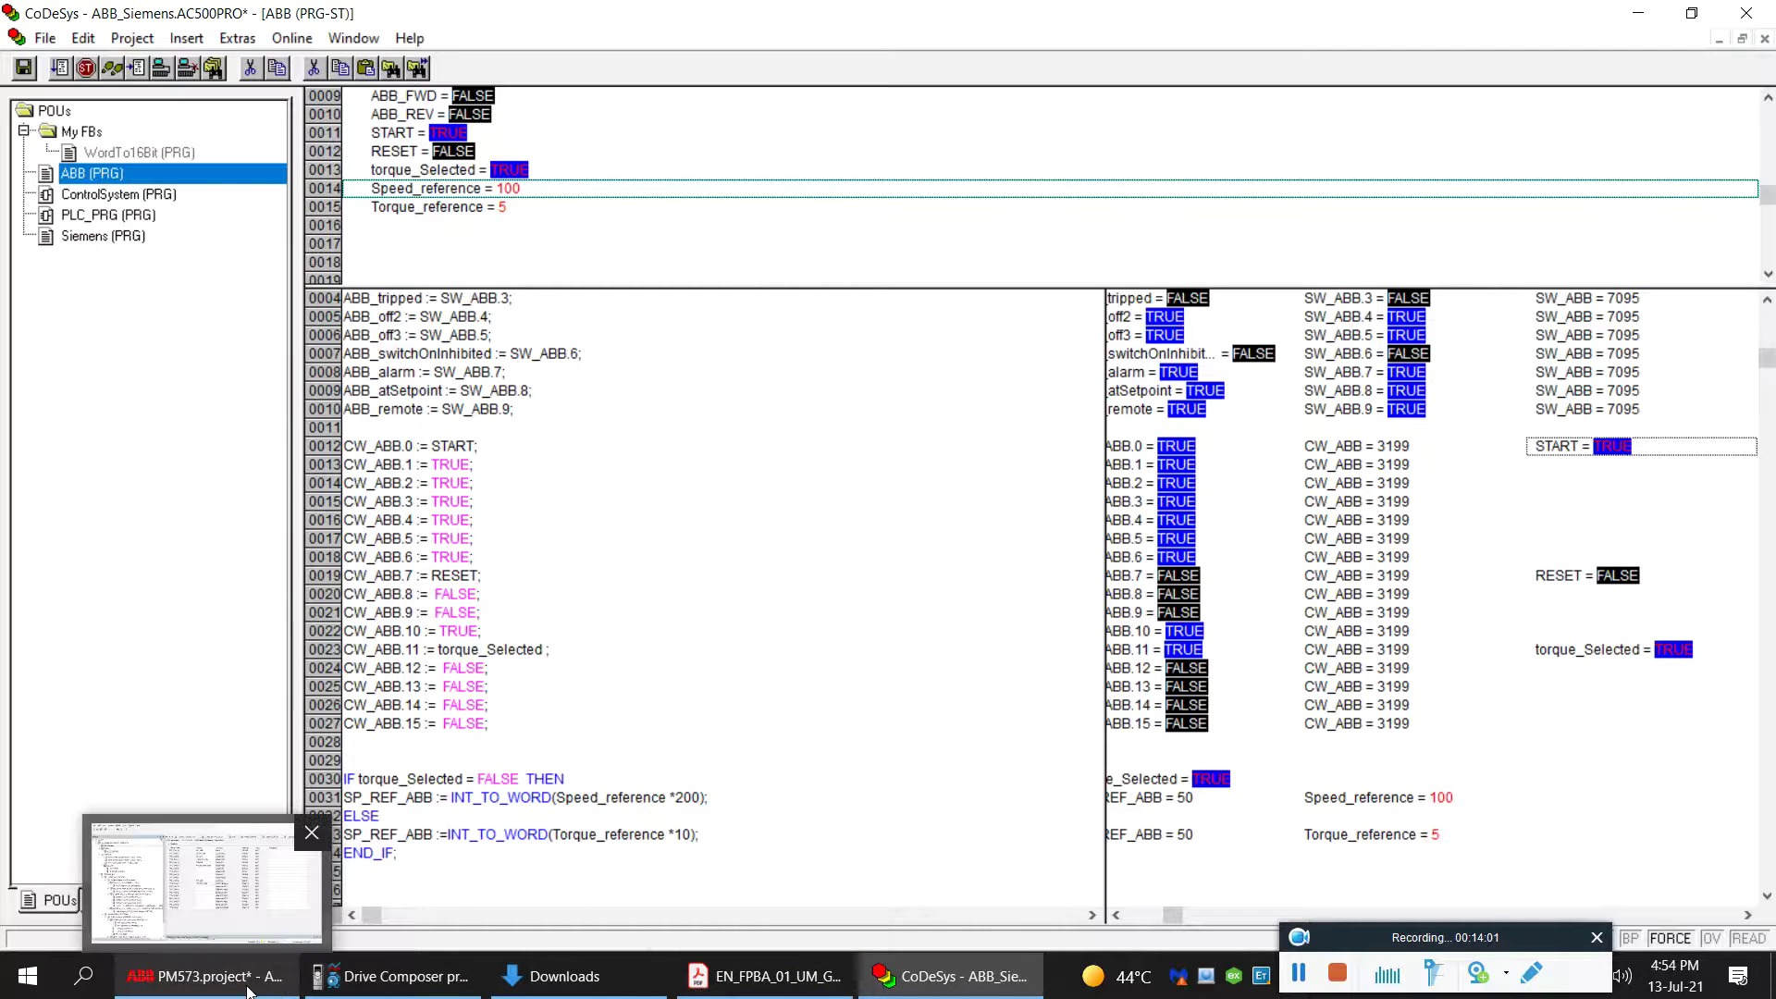
click(357, 979)
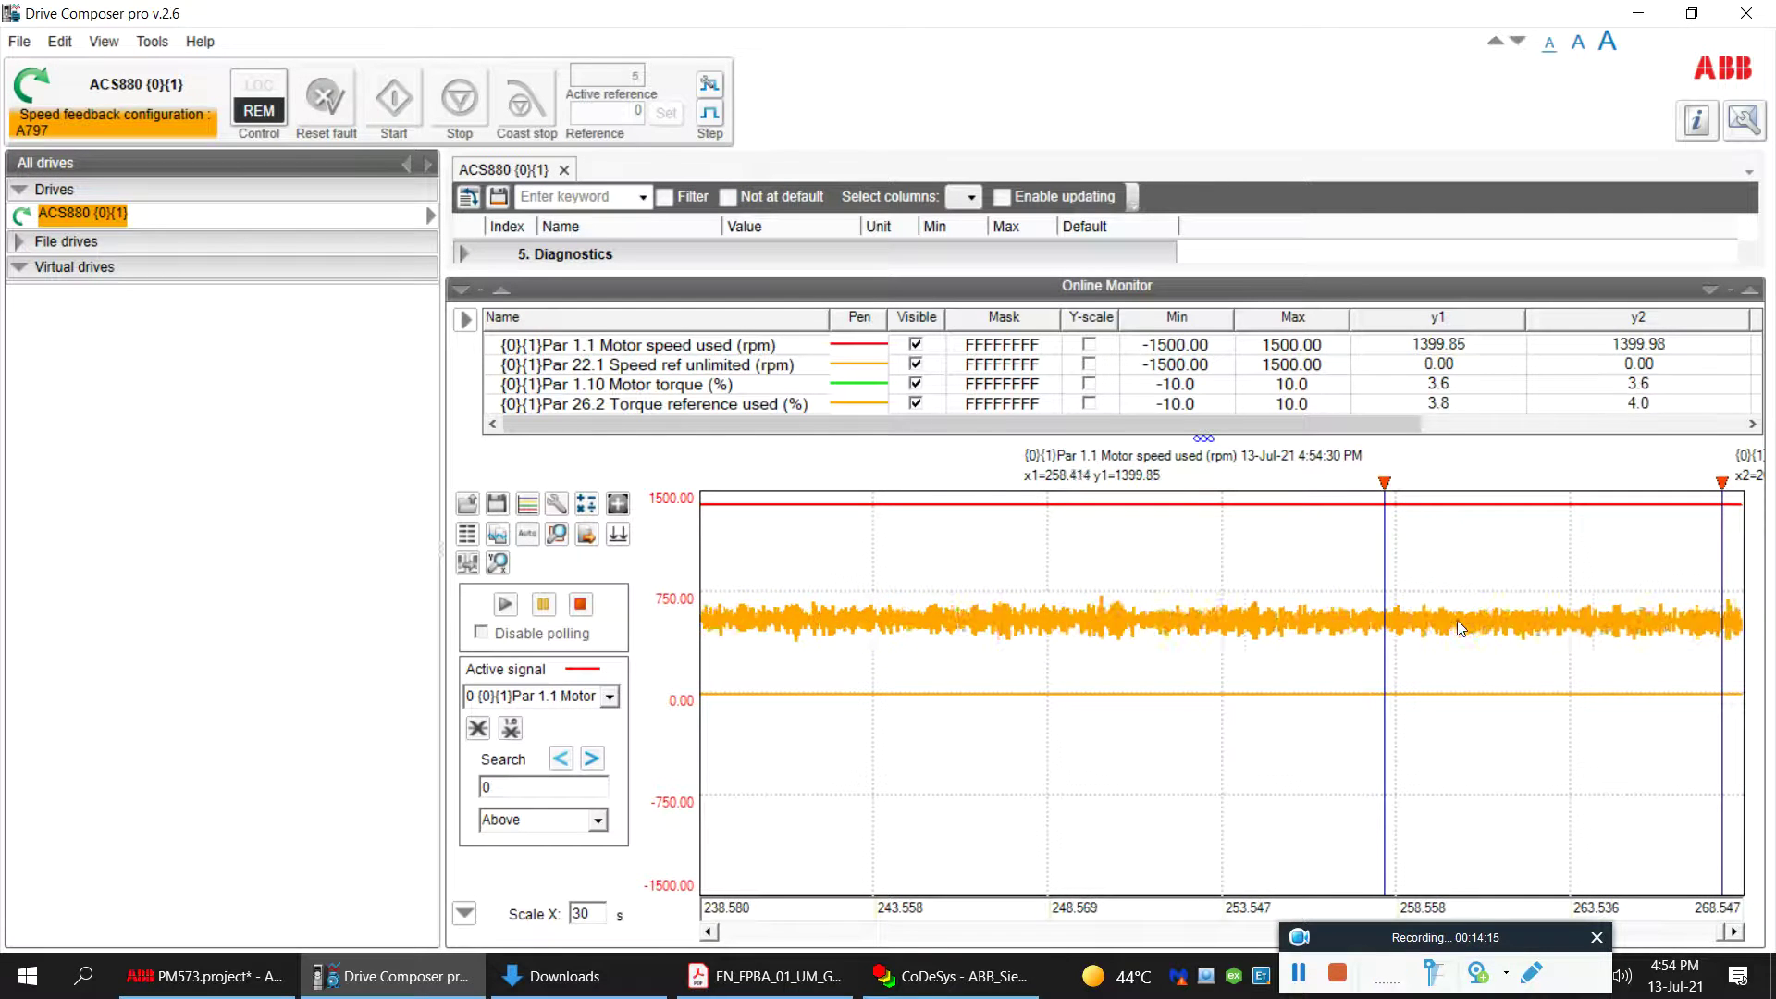
Step: Write Torque_reference 8 online (SP_REF_ABB 80) and watch the Drive Composer trend
click(953, 976)
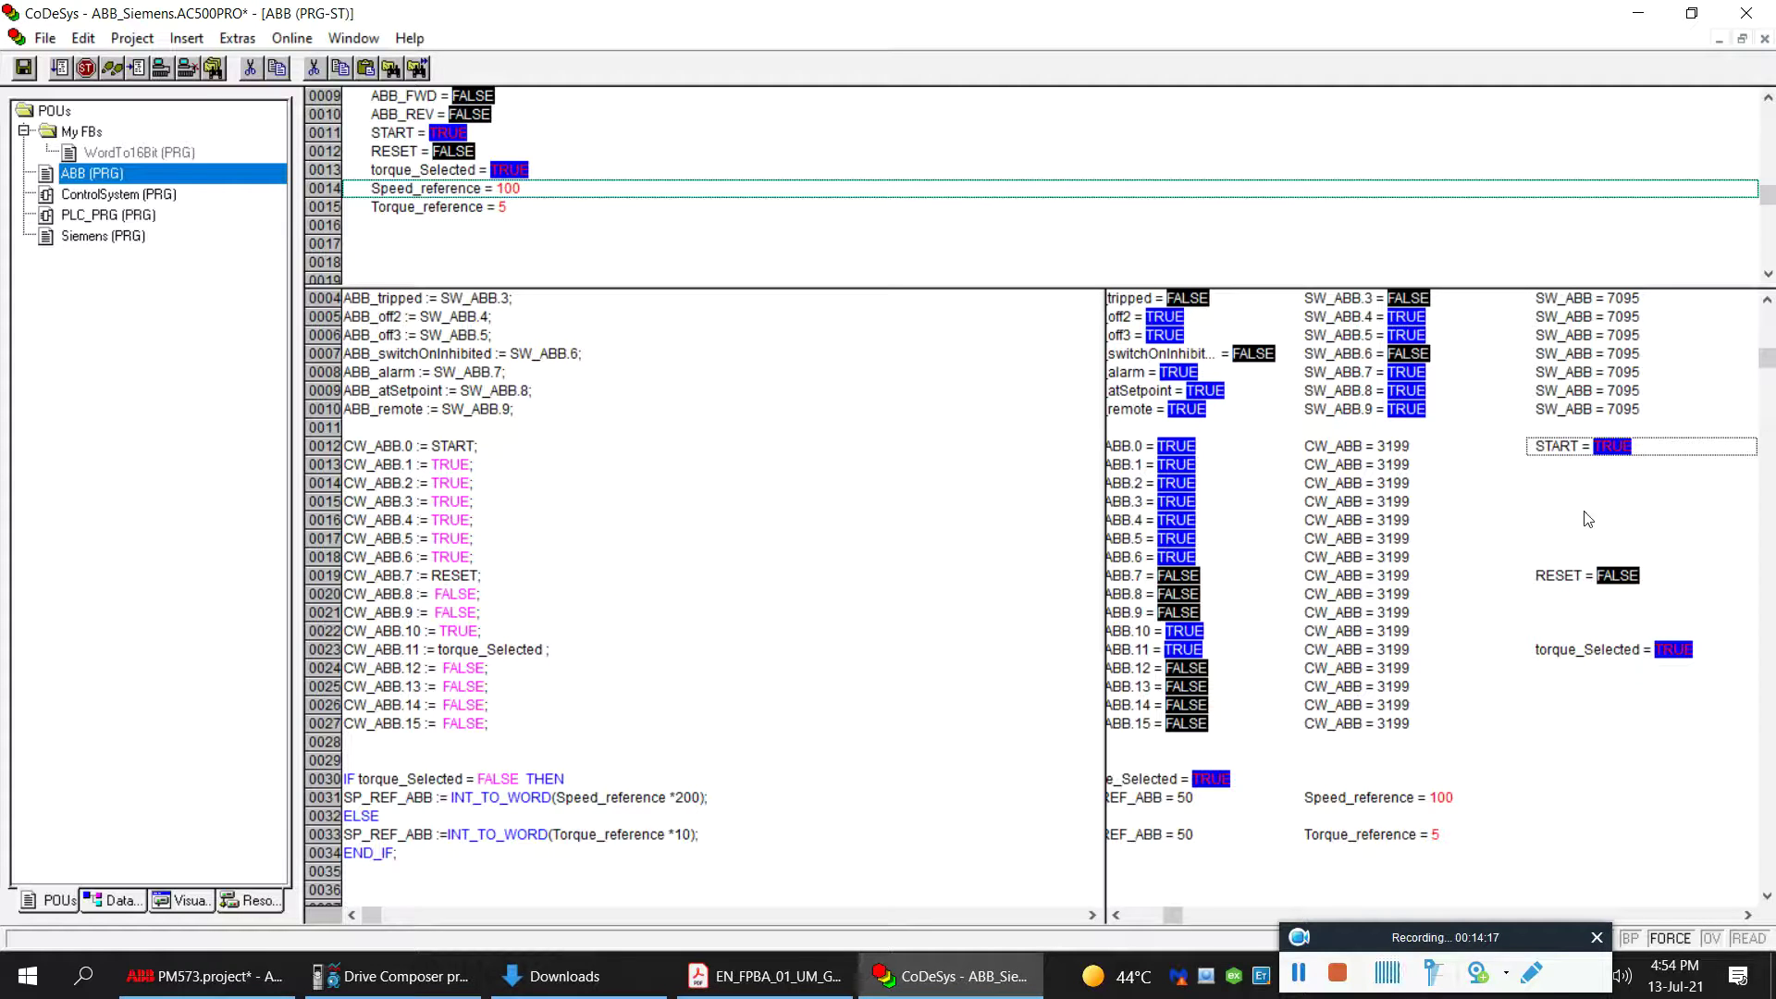
double_click(1400, 842)
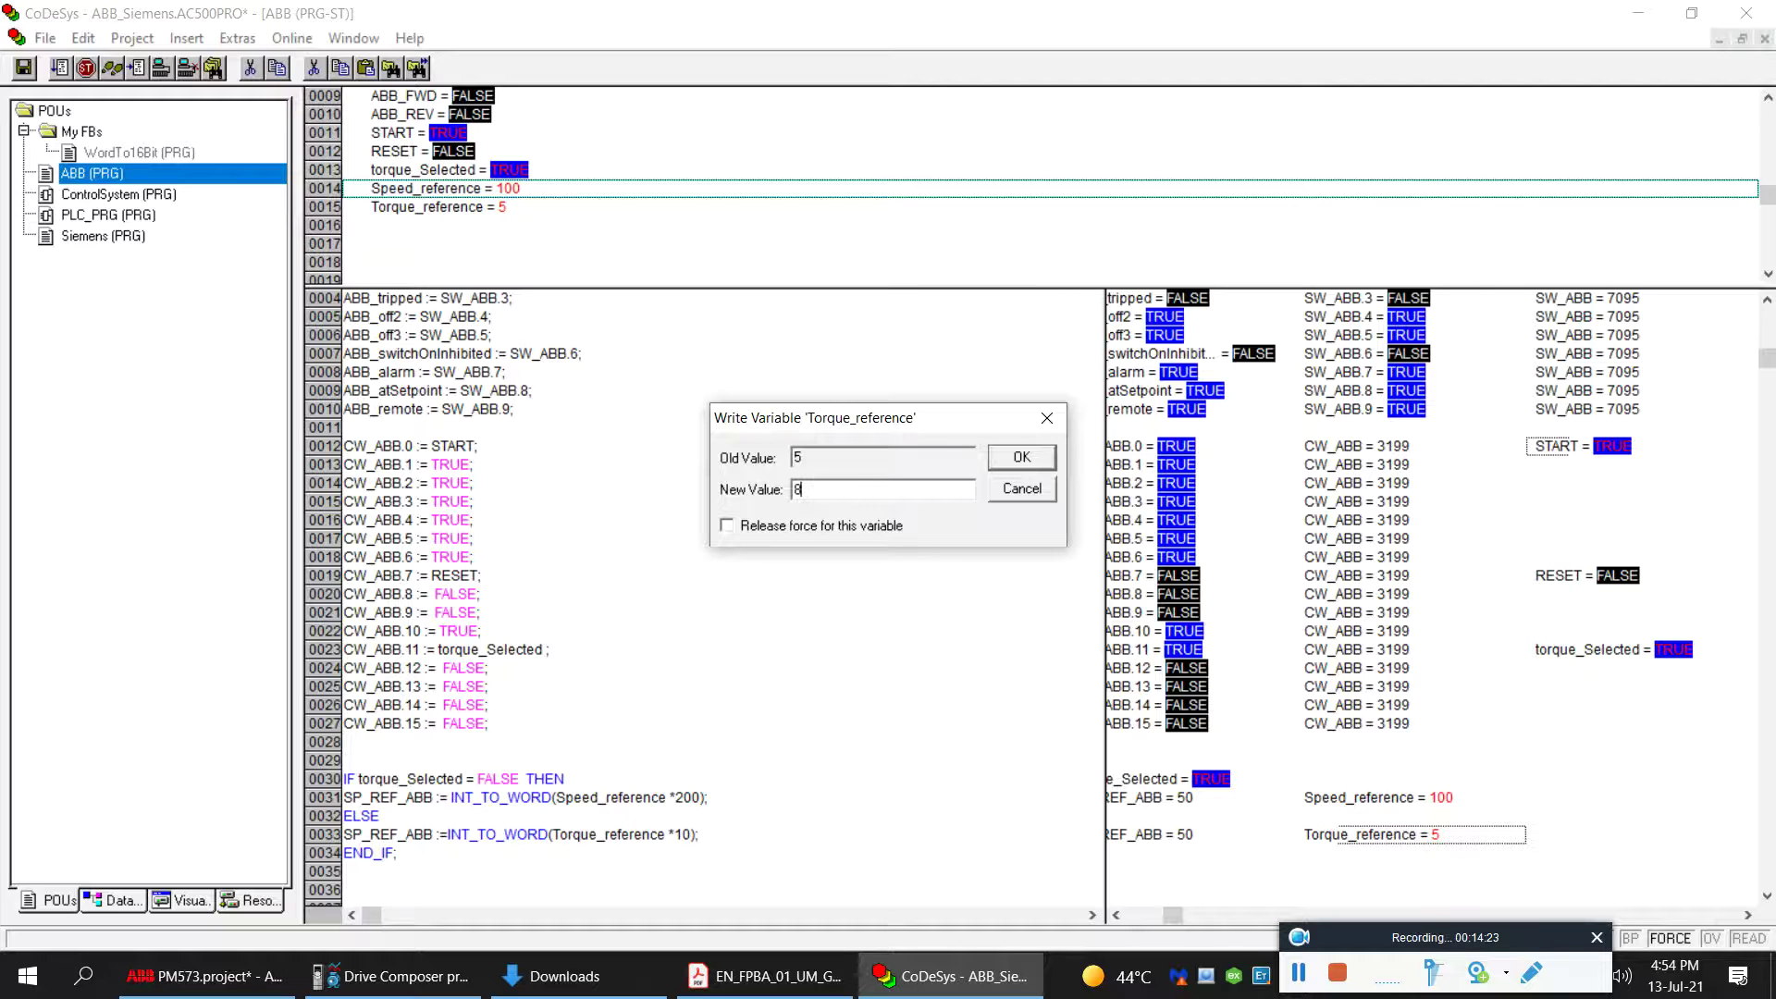
key(Return)
key(ctrl+F7)
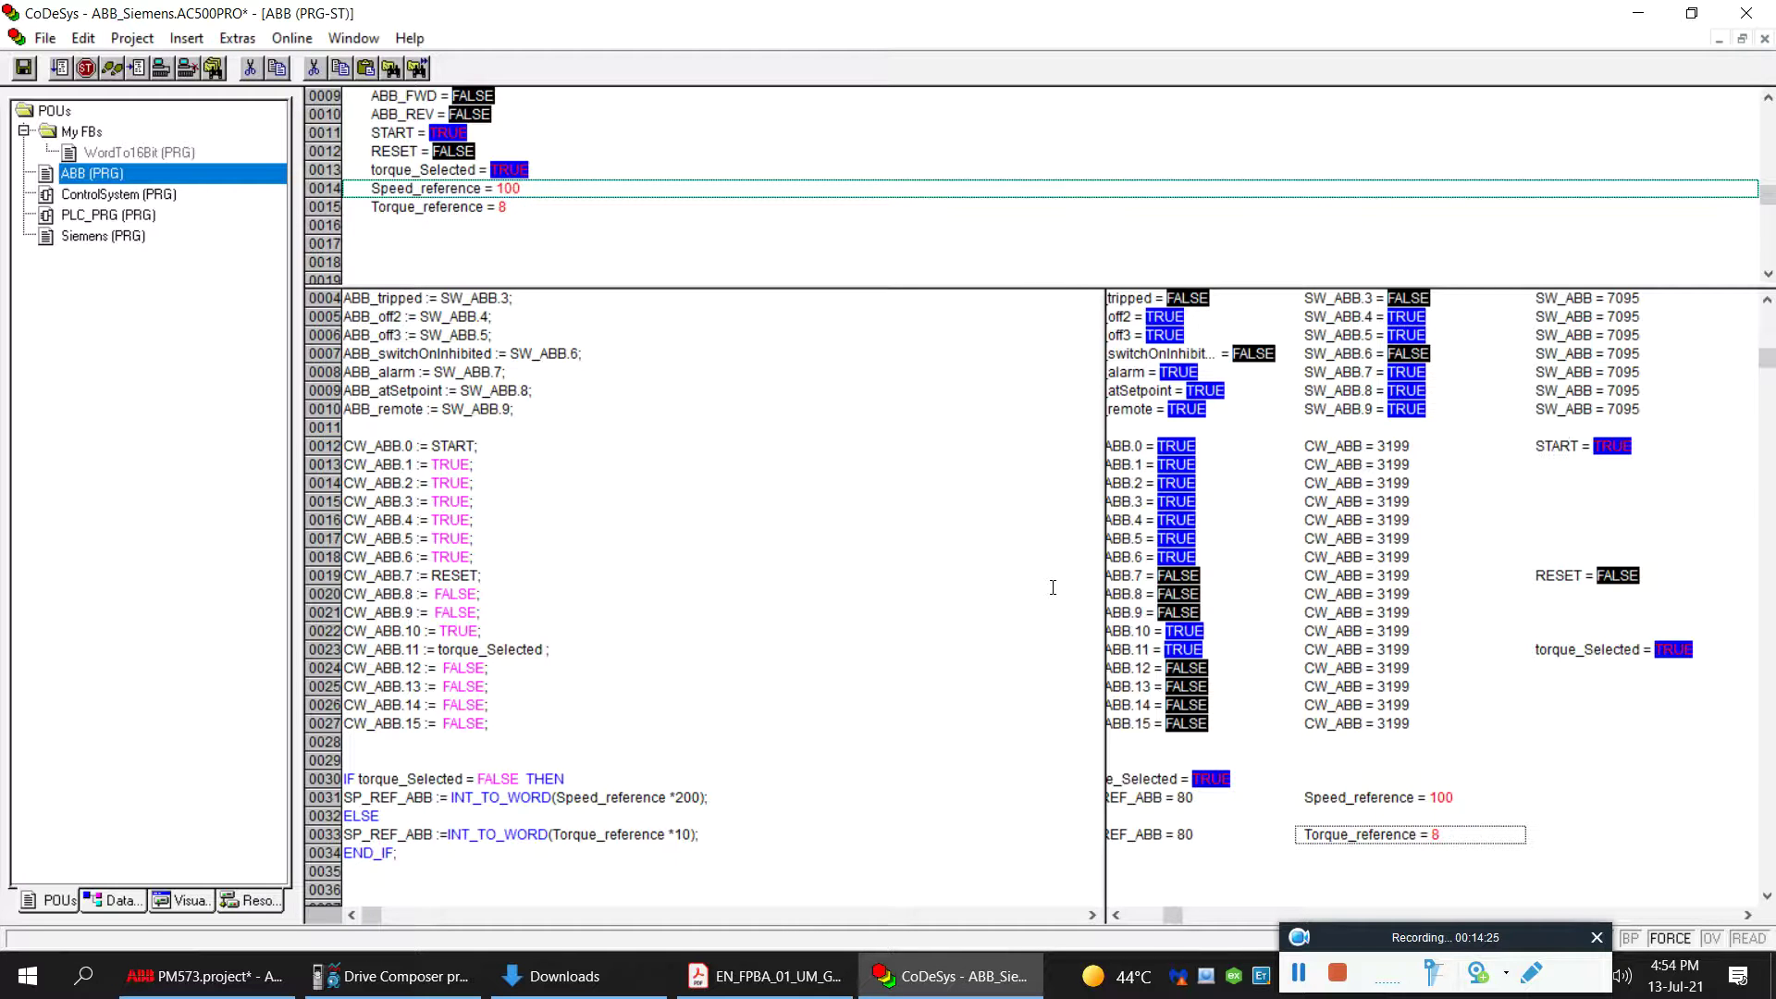
click(412, 979)
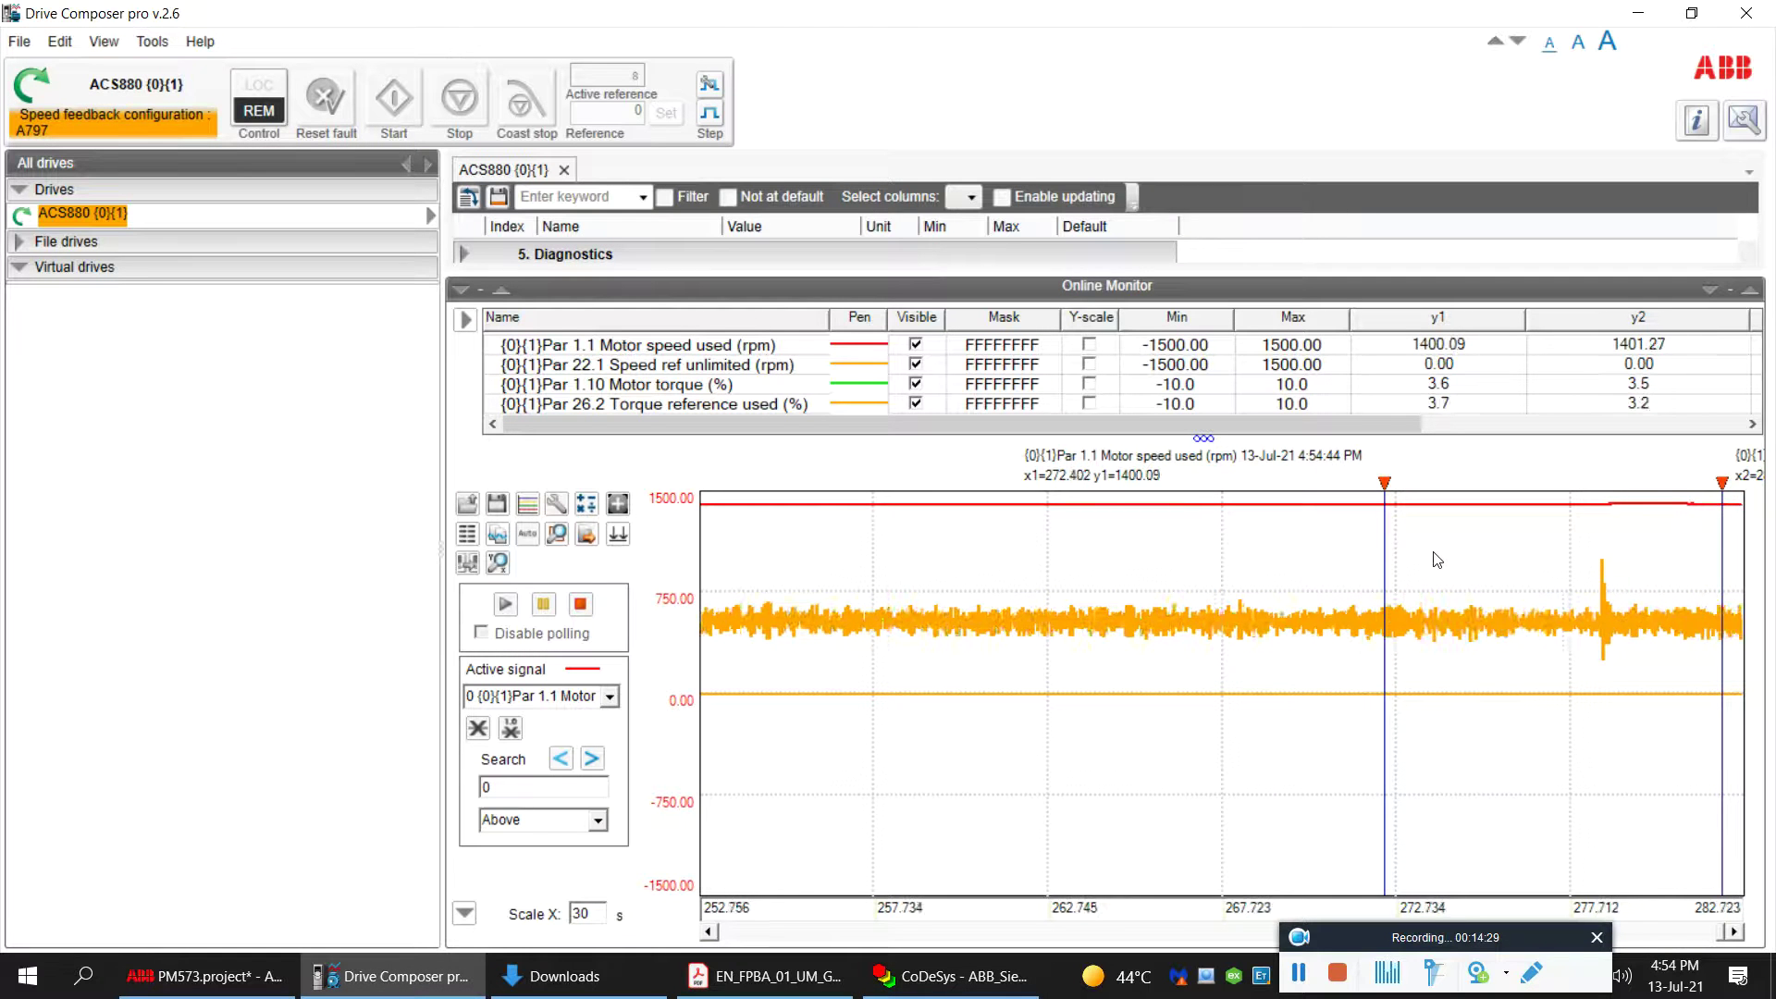